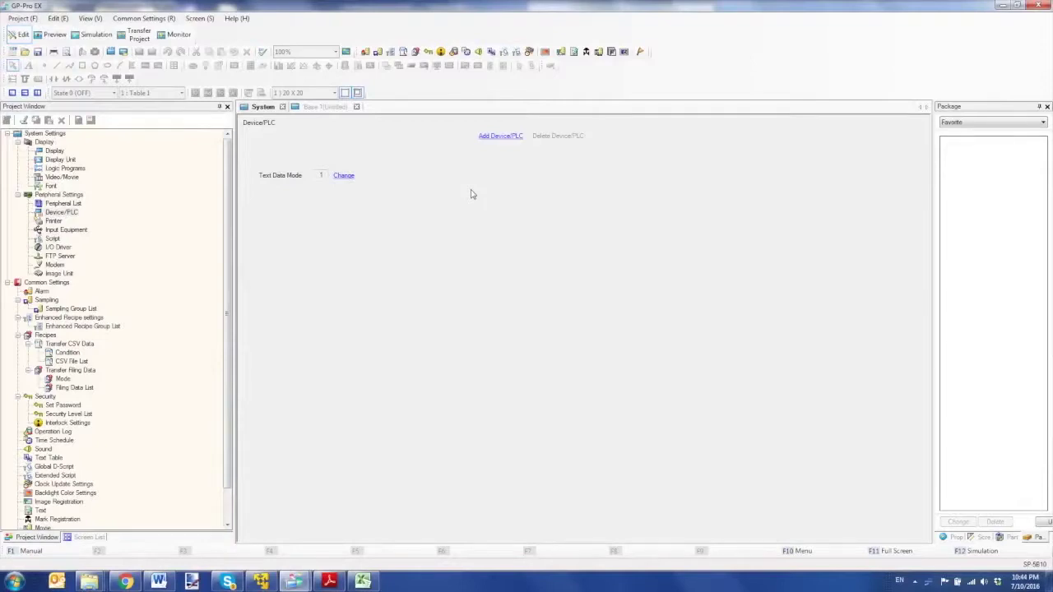
Step: Add Device/PLC 1 as a Siemens AG SIMATIC S7 Ethernet device on the Ethernet (TCP) port
click(496, 140)
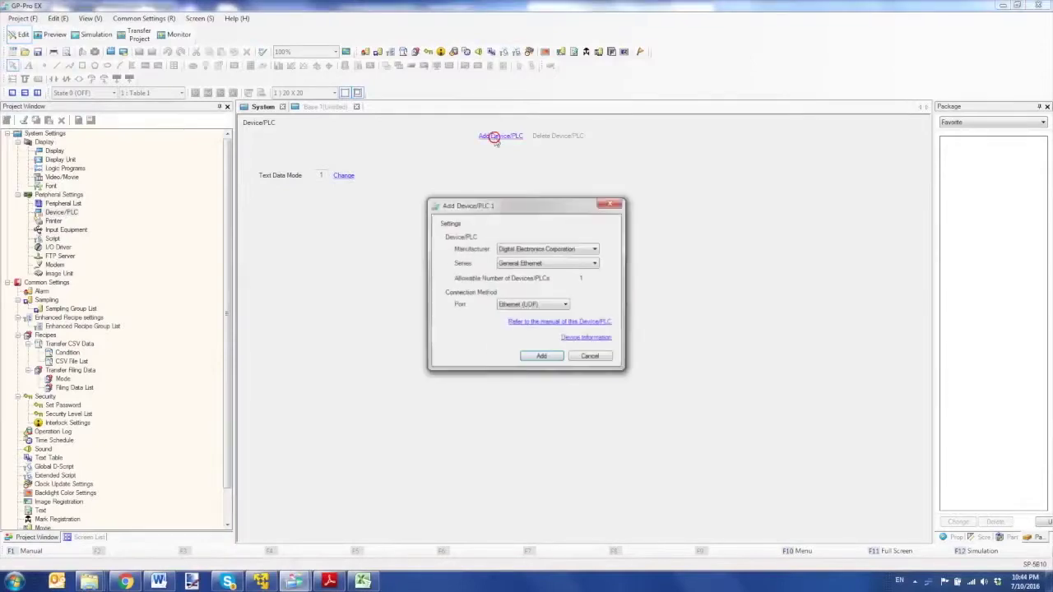
click(521, 250)
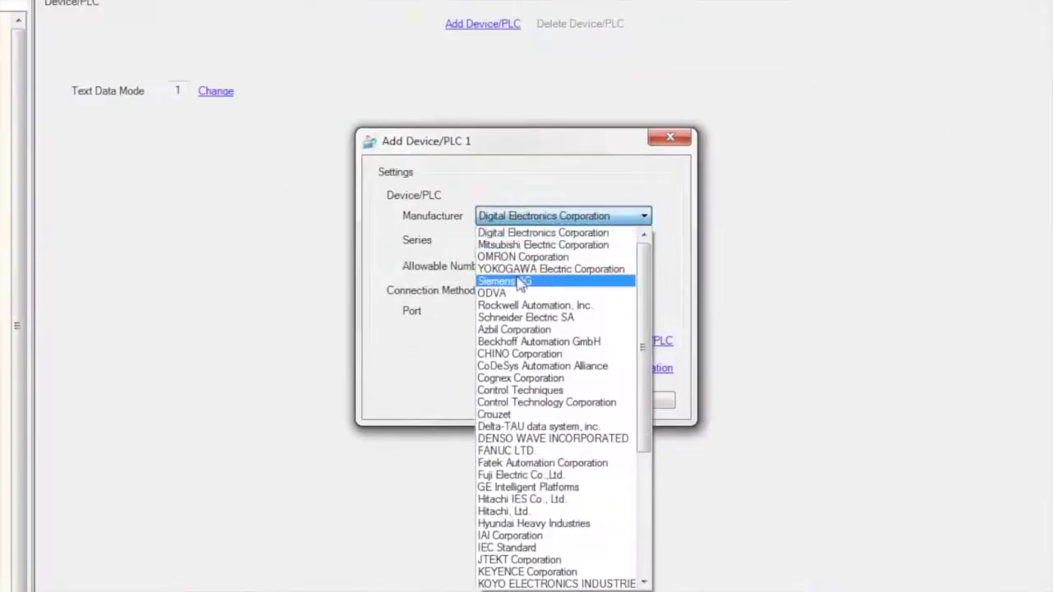
click(522, 286)
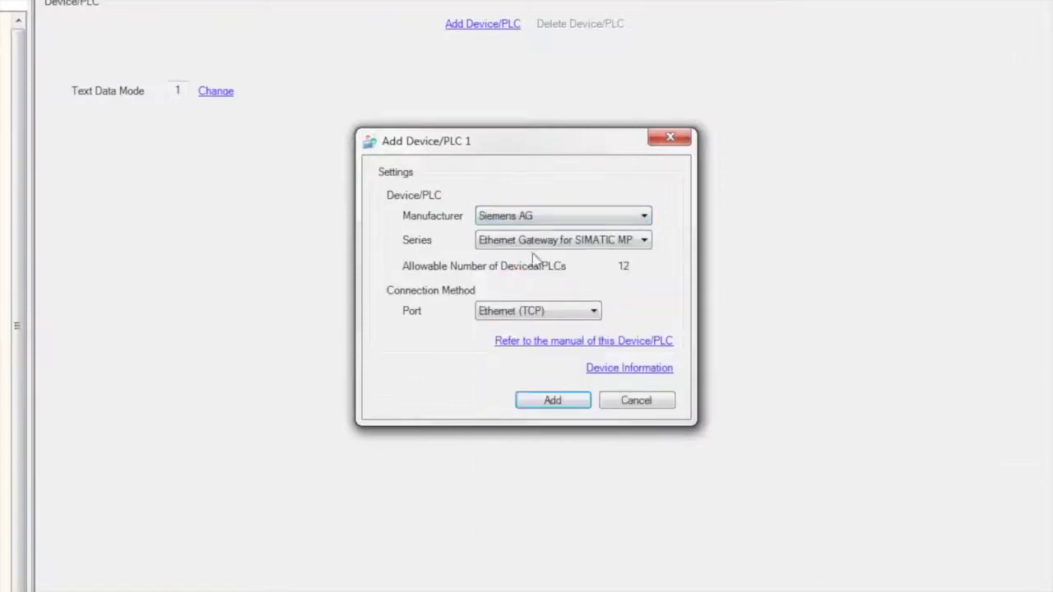
click(536, 242)
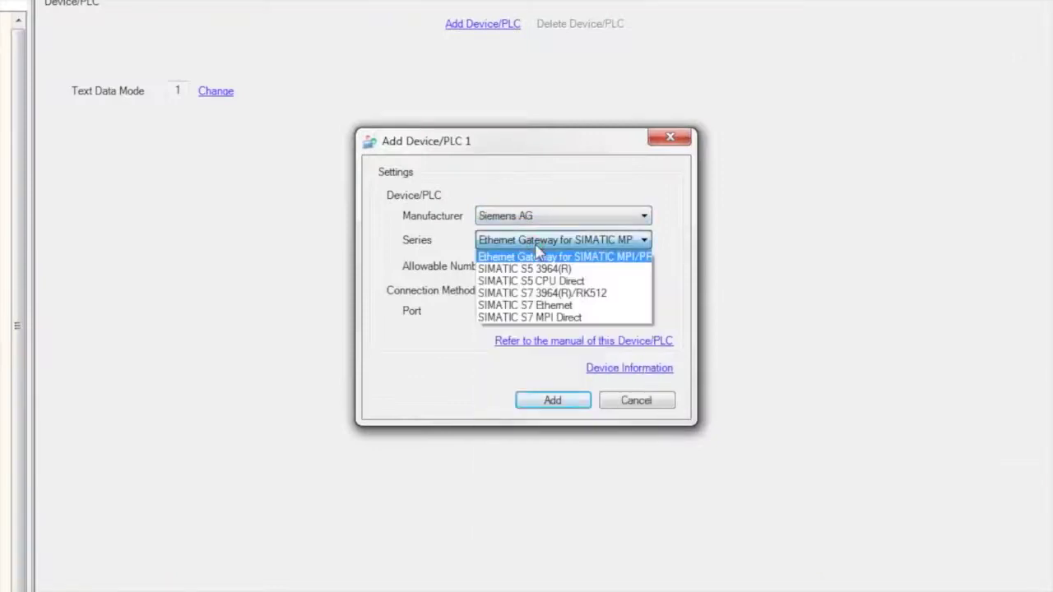
click(564, 306)
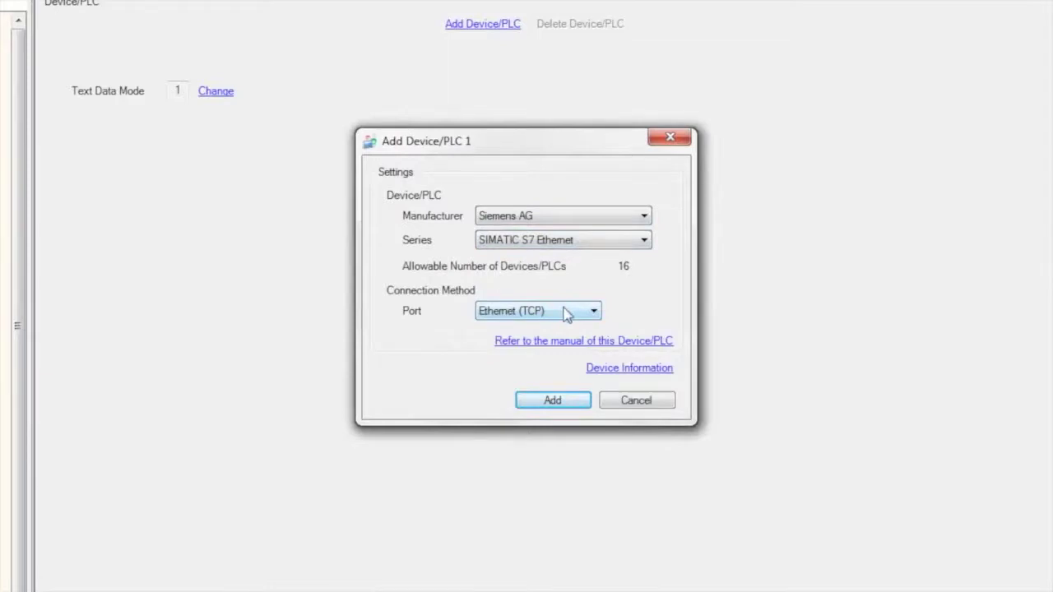
click(564, 312)
click(564, 313)
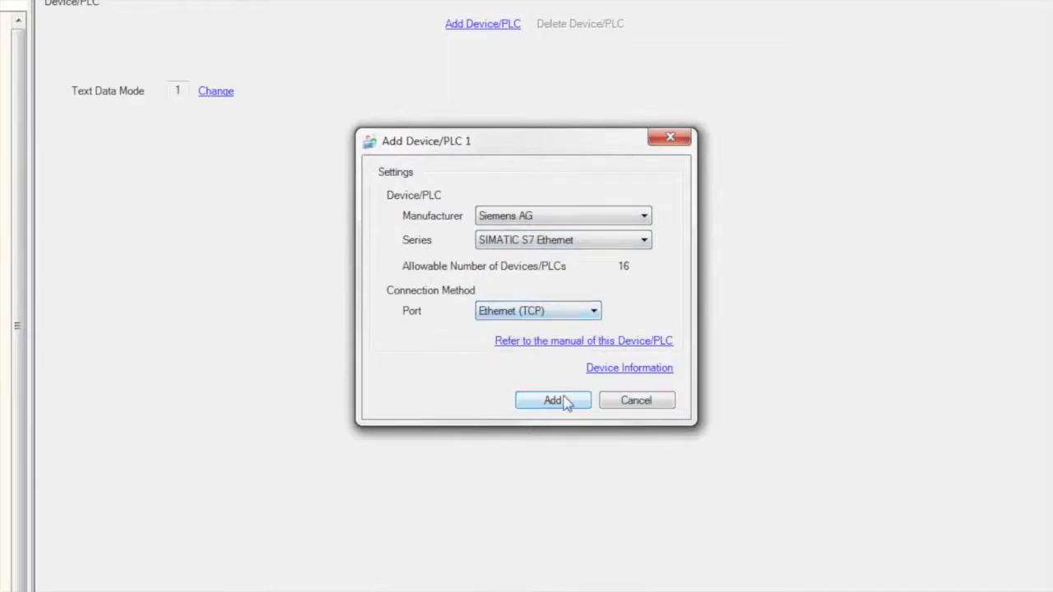
click(563, 400)
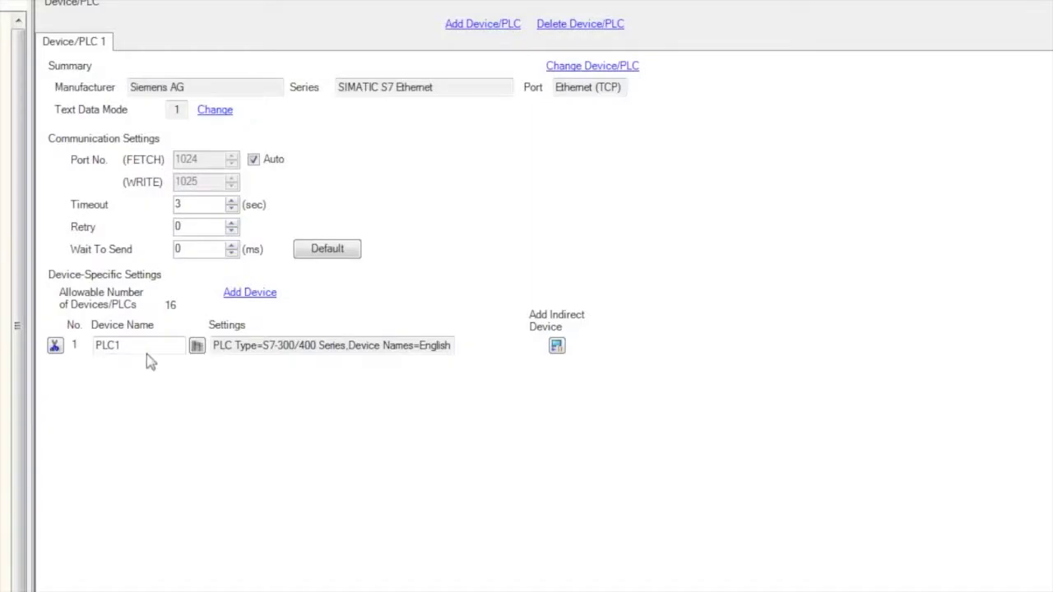
Step: Rename PLC1 to Siemens, confirm its PLC Type stays S7-300/400 Series, then view the Pro-face application note
click(147, 352)
click(147, 351)
click(198, 347)
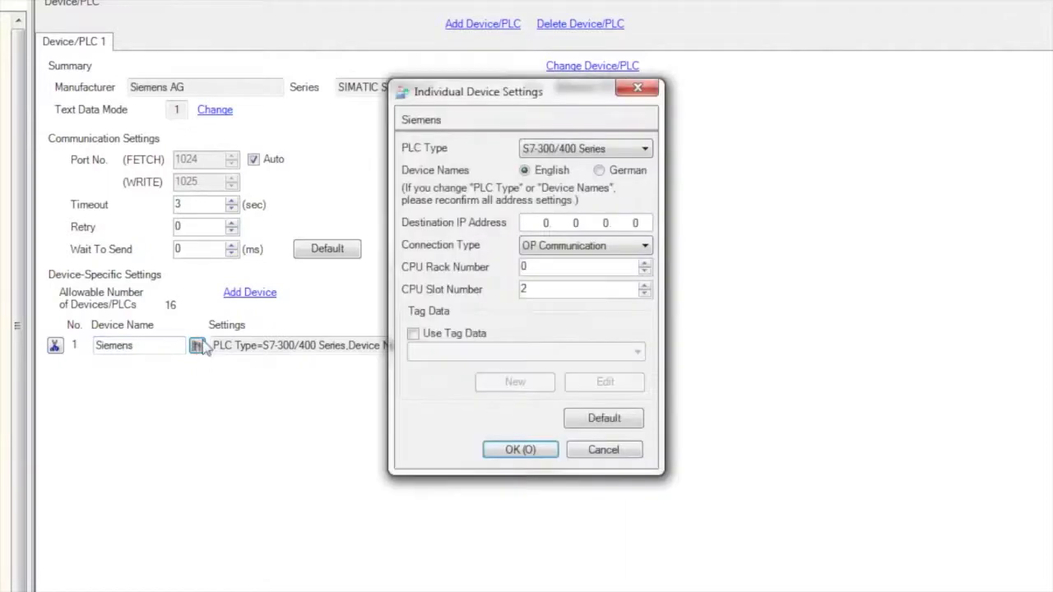
click(573, 153)
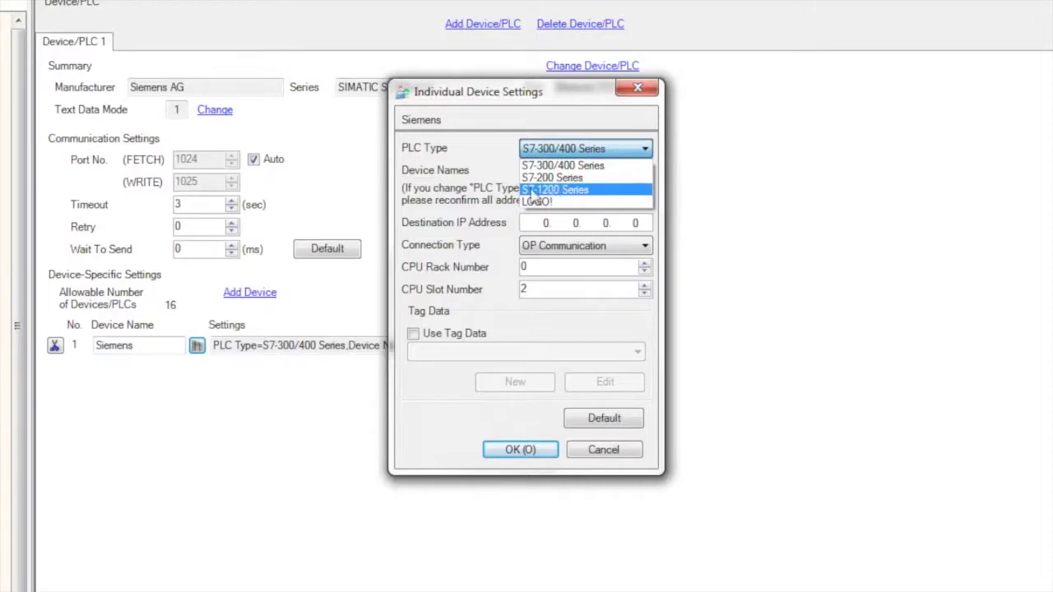
click(485, 182)
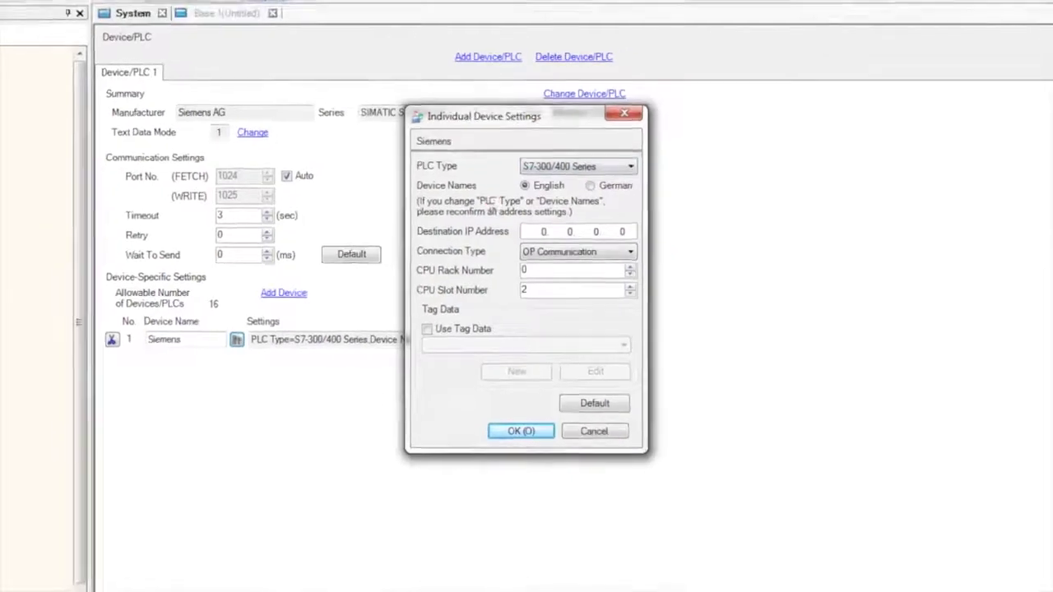
click(334, 582)
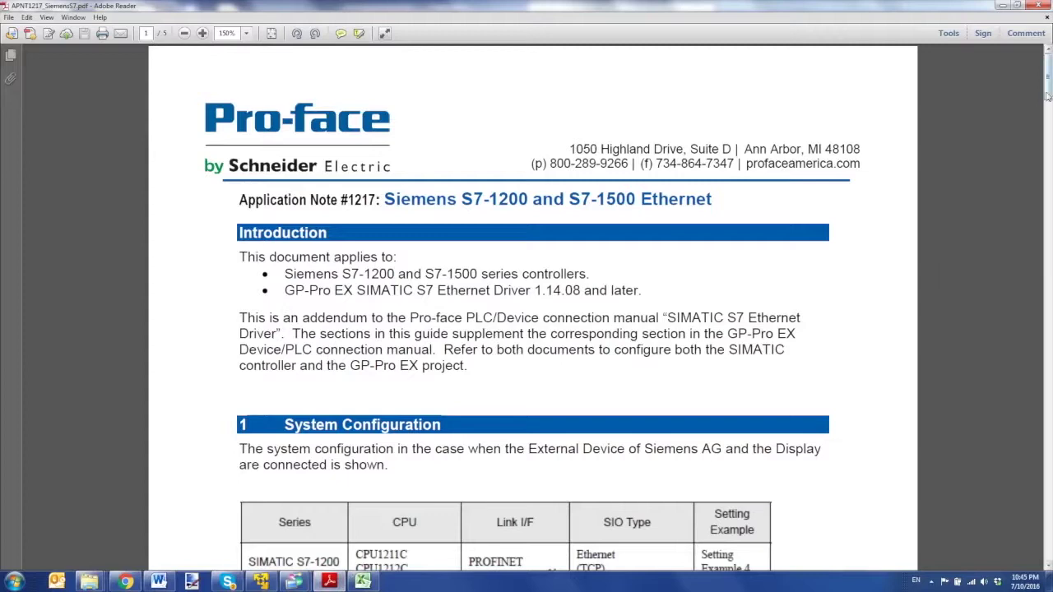
Step: Scroll through pages 2–3 of the application note to the Full access and PUT/GET protection settings
drag(1048, 96, 1049, 247)
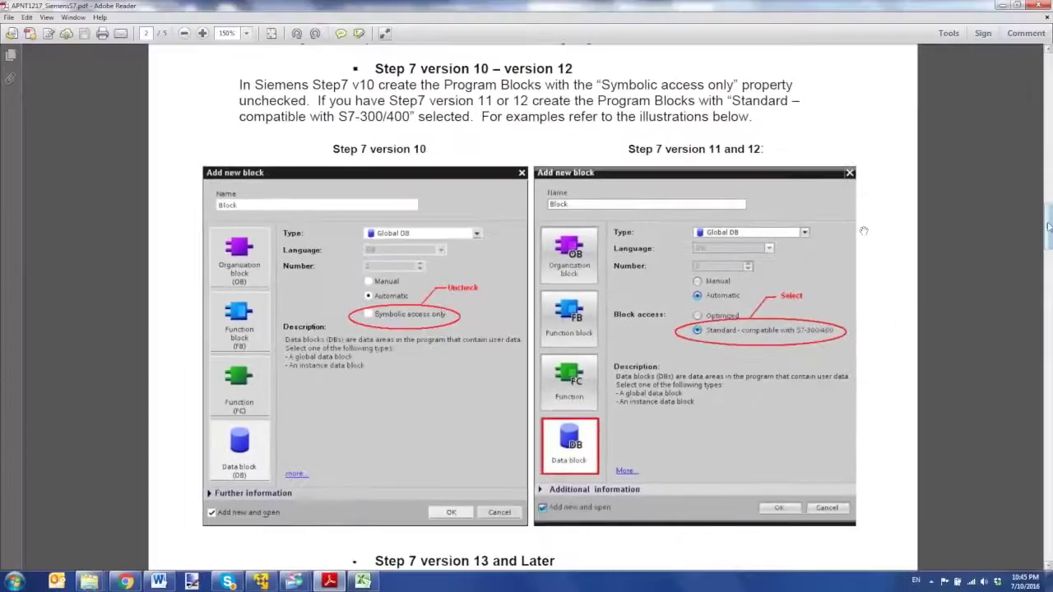
drag(1050, 227, 1050, 278)
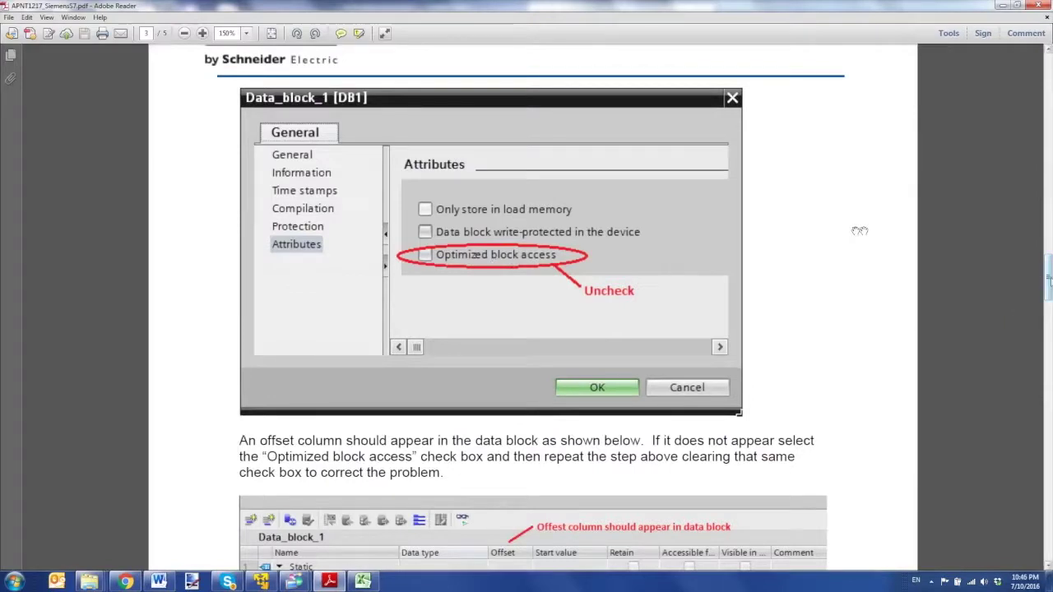
drag(1050, 278, 1050, 246)
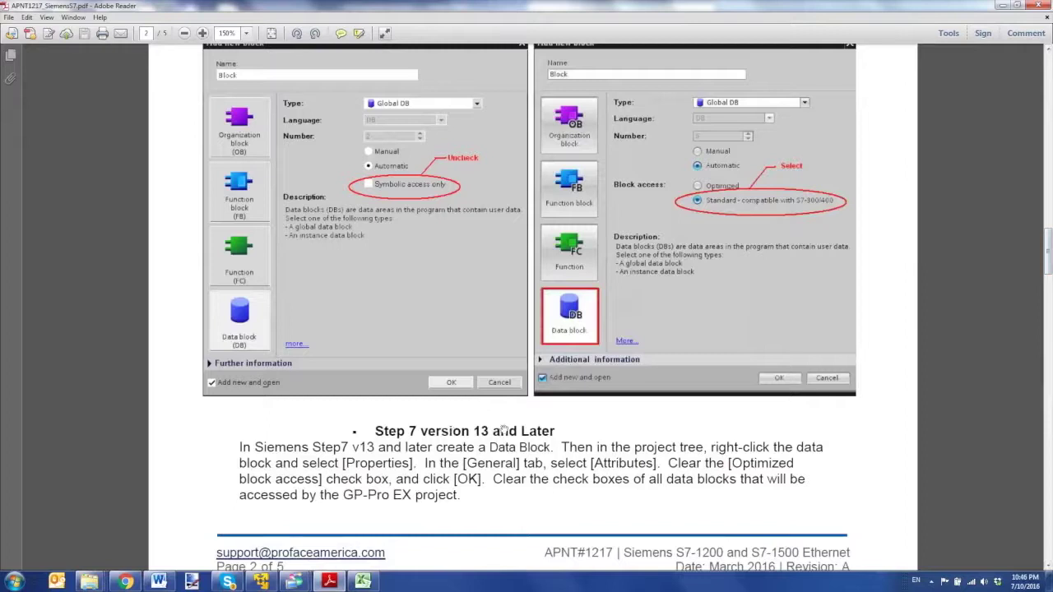
drag(1050, 252, 1035, 321)
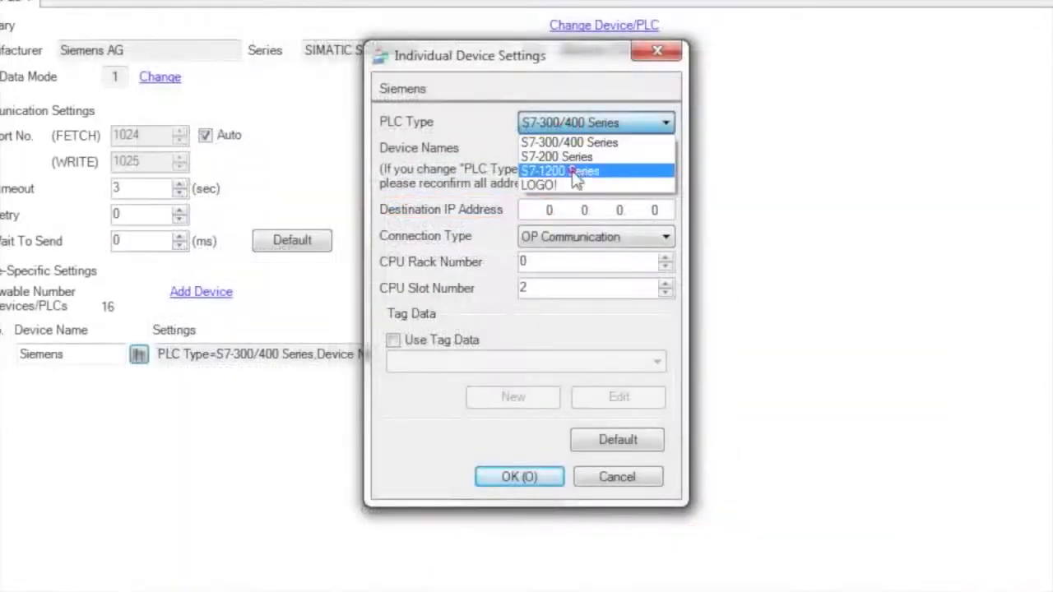
Step: Set the Siemens device to PLC Type S7-1200 Series with destination IP 192.168.001.102
click(576, 172)
click(544, 210)
text(19)
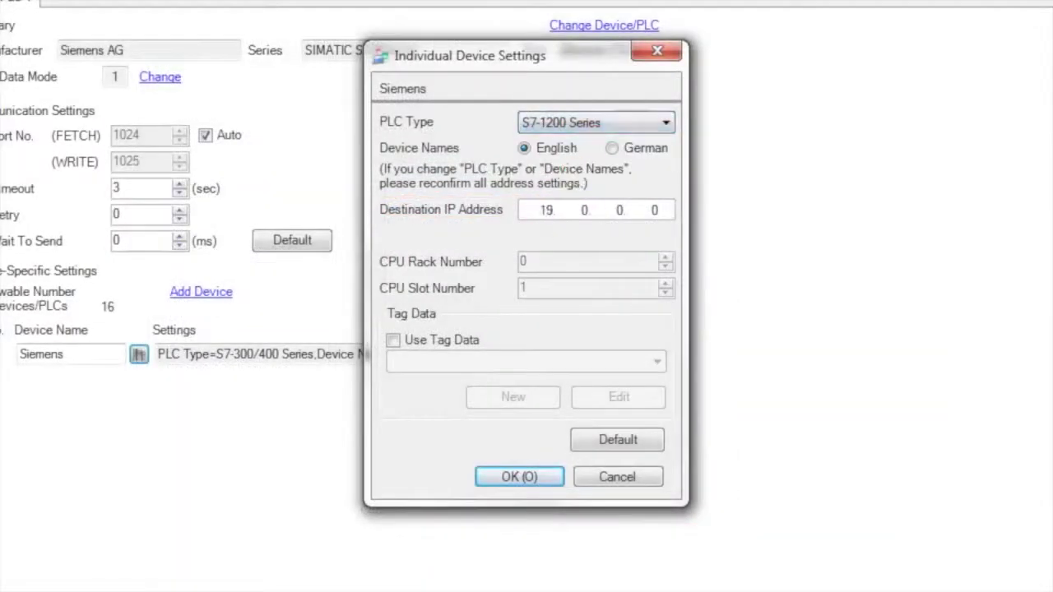
text(2.168)
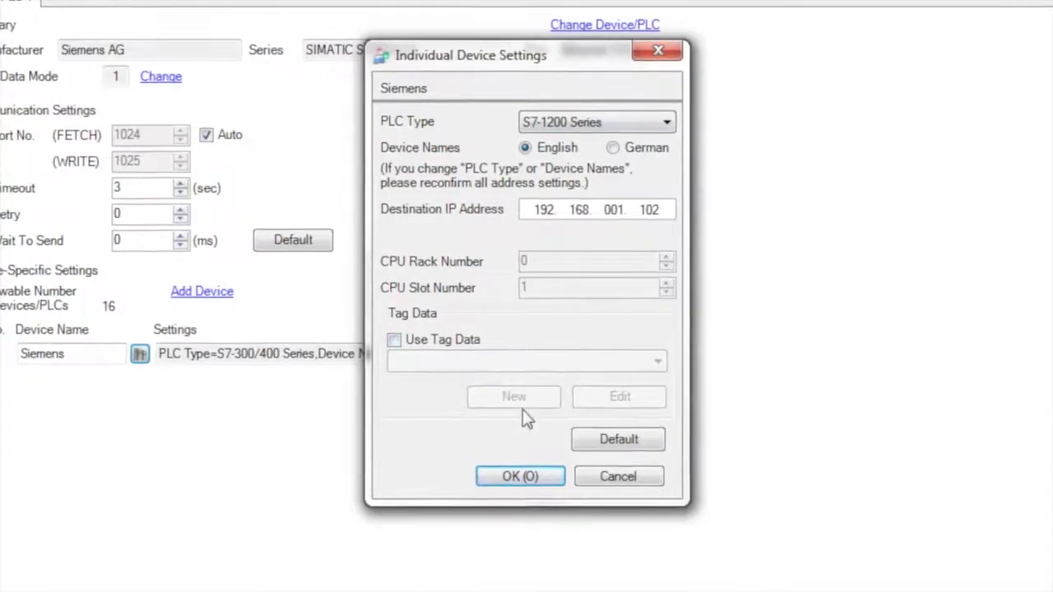
click(537, 476)
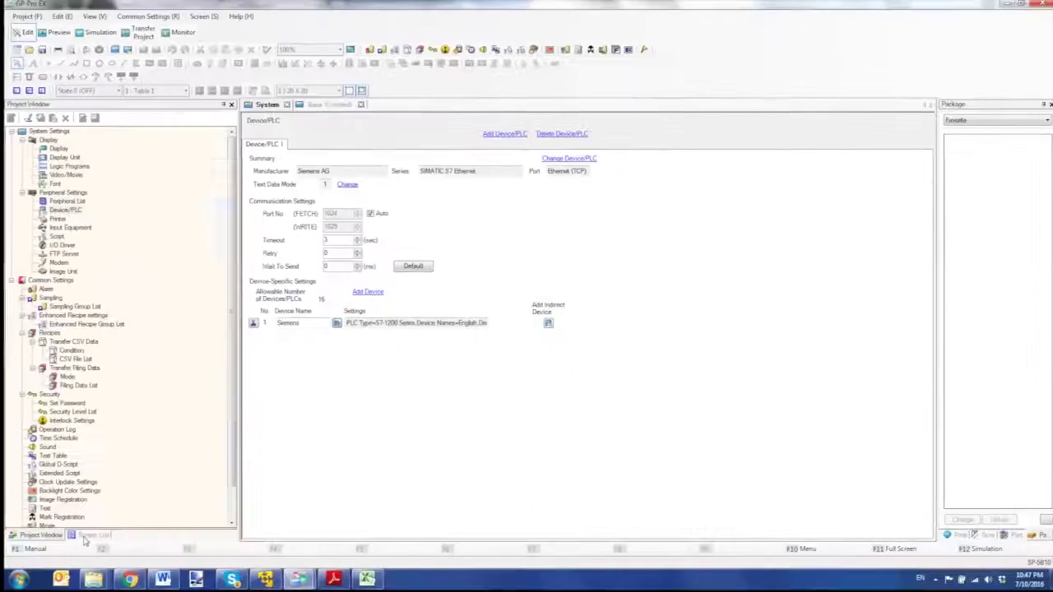
Step: Open base screen B0001 and draw a round Switch/Lamp part near the screen centre
click(92, 535)
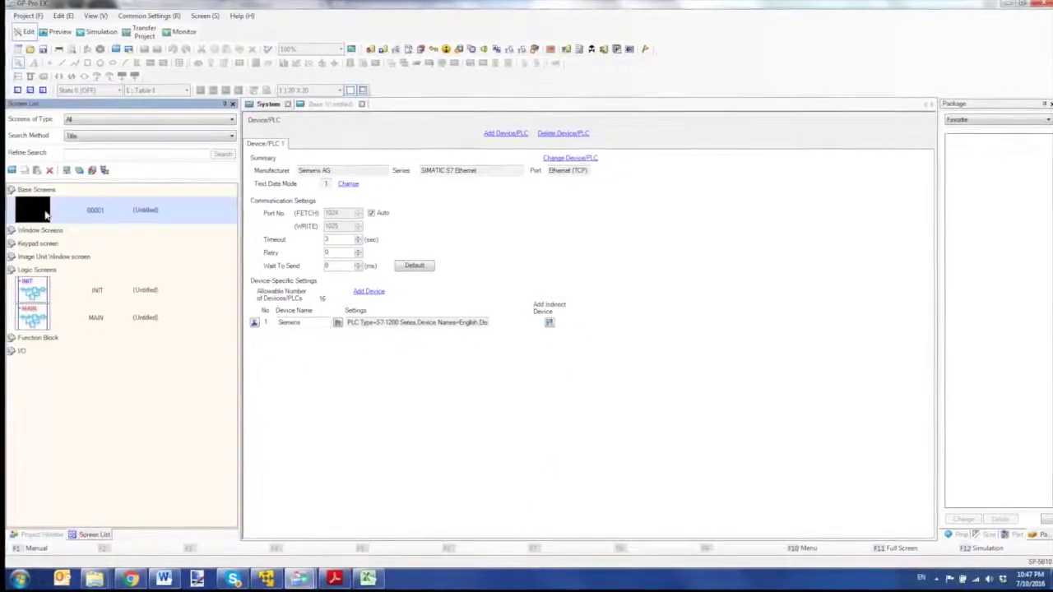
double_click(97, 209)
click(200, 62)
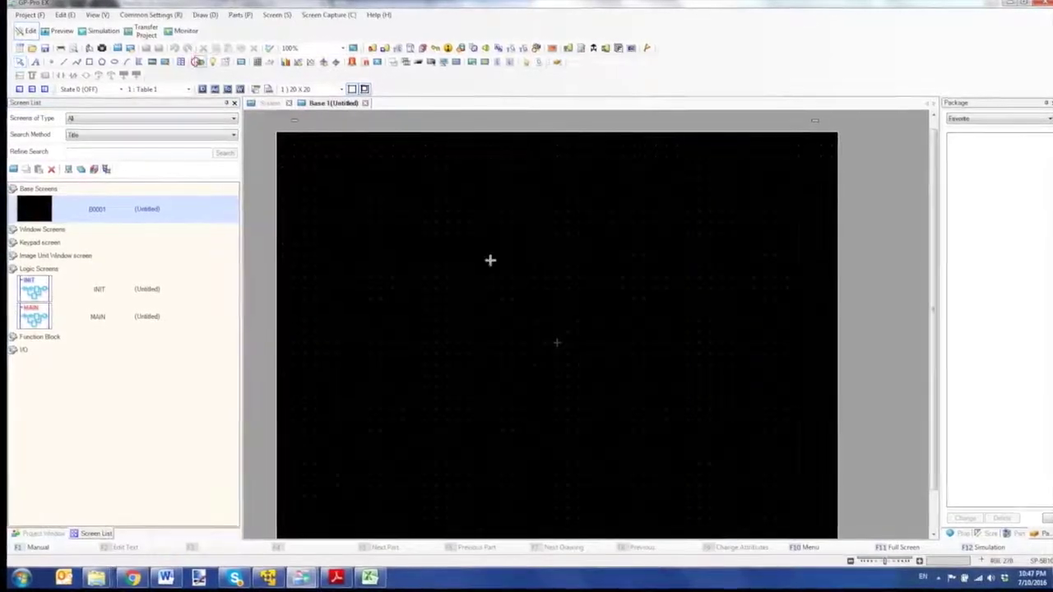
drag(503, 288, 591, 380)
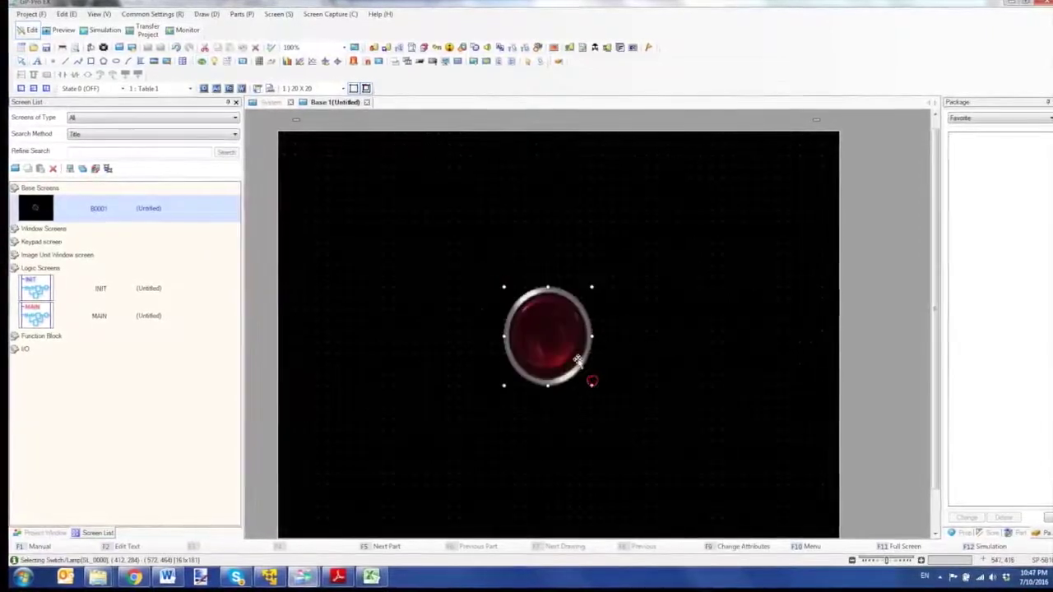
Step: Address the switch's bit to the Siemens device with address type I
double_click(579, 359)
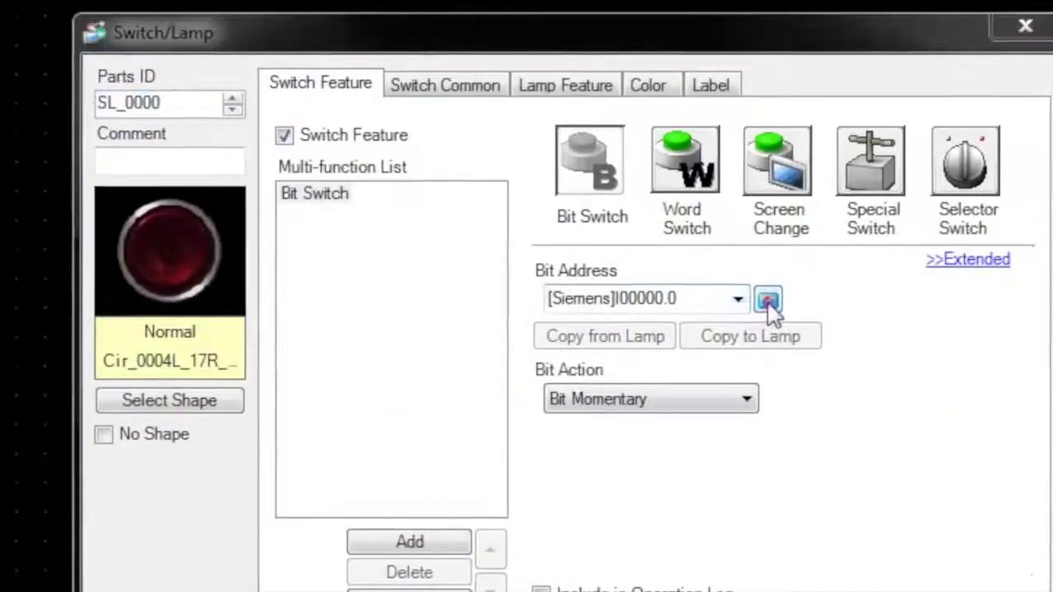
click(623, 294)
click(576, 299)
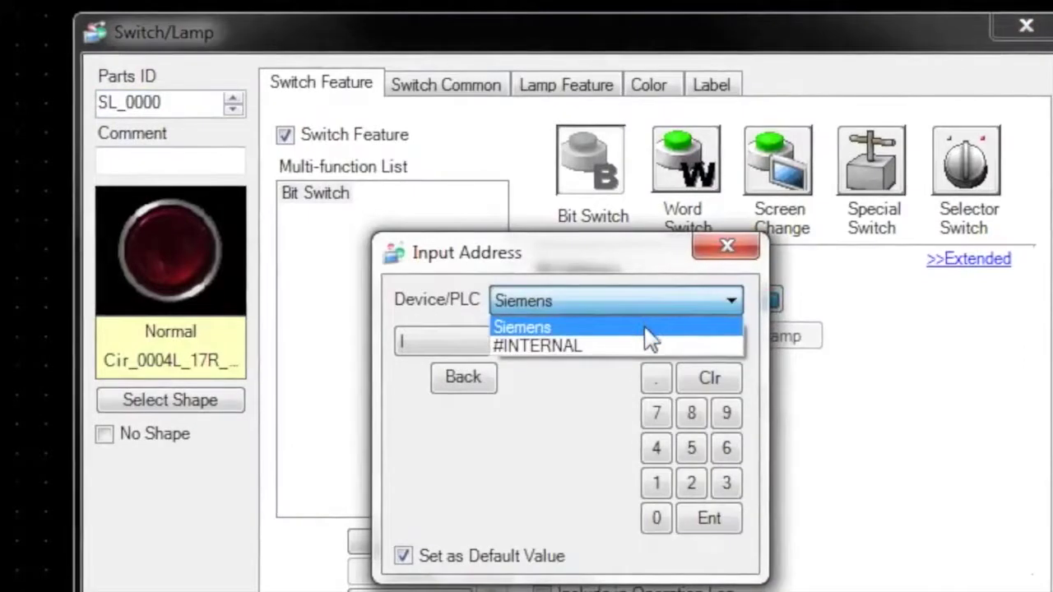
click(645, 327)
click(502, 341)
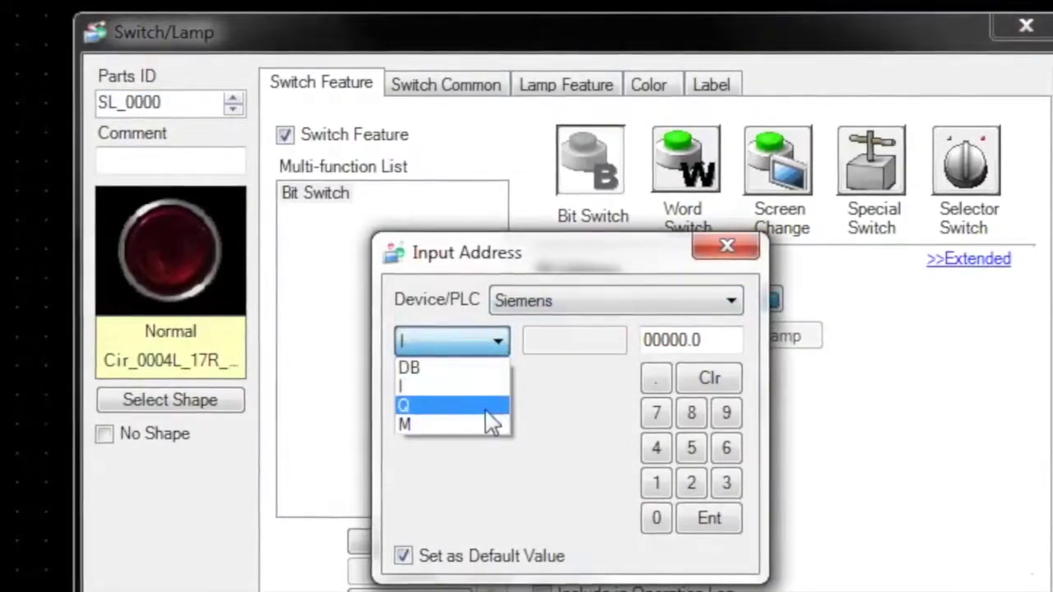
click(549, 442)
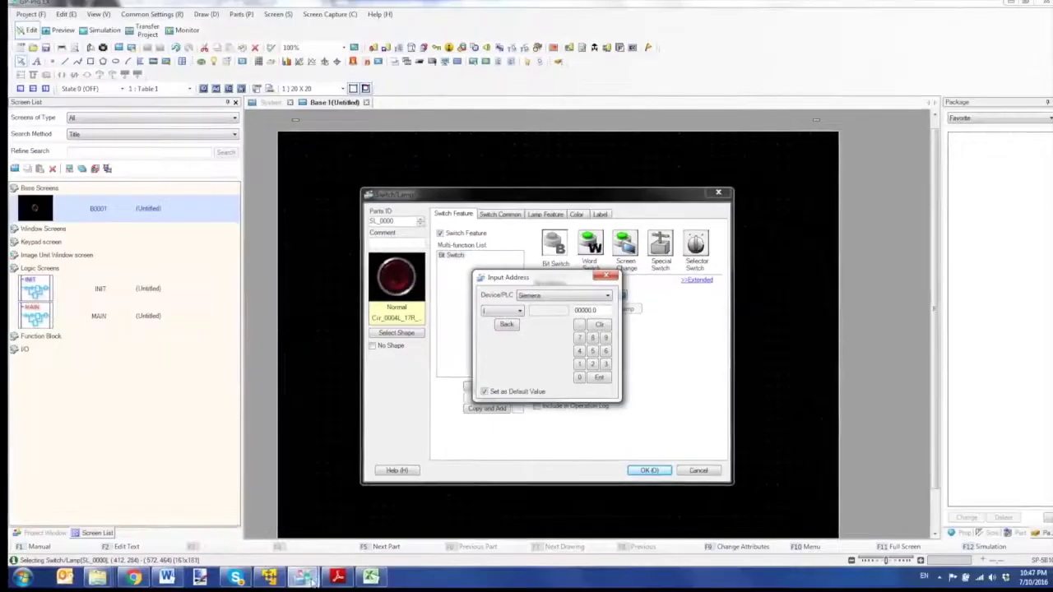
Step: In the Connectivity Demo project, inspect the blue Siemens switch's bit address settings
click(366, 449)
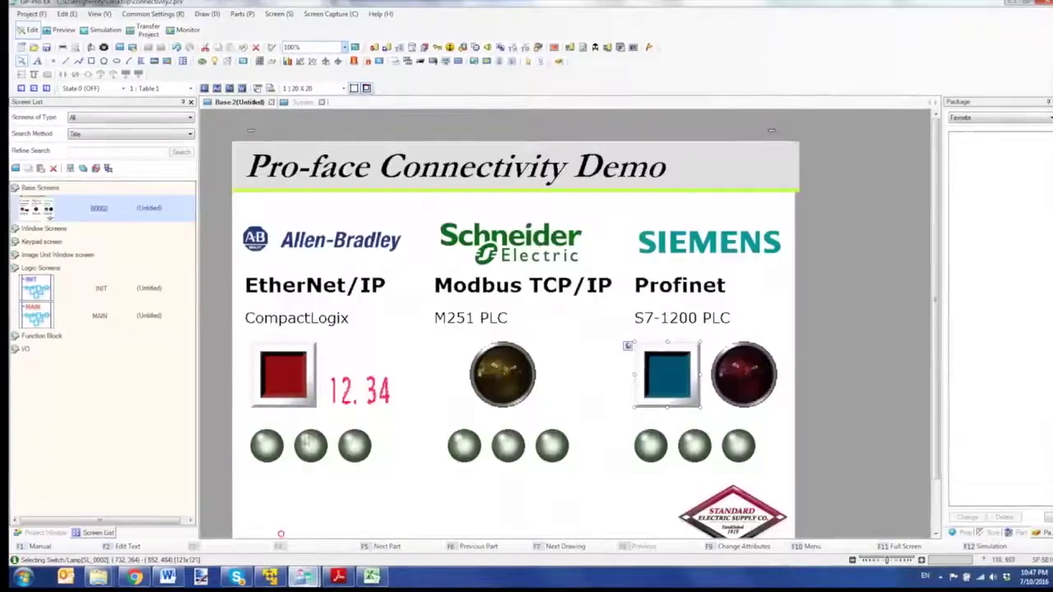
double_click(686, 377)
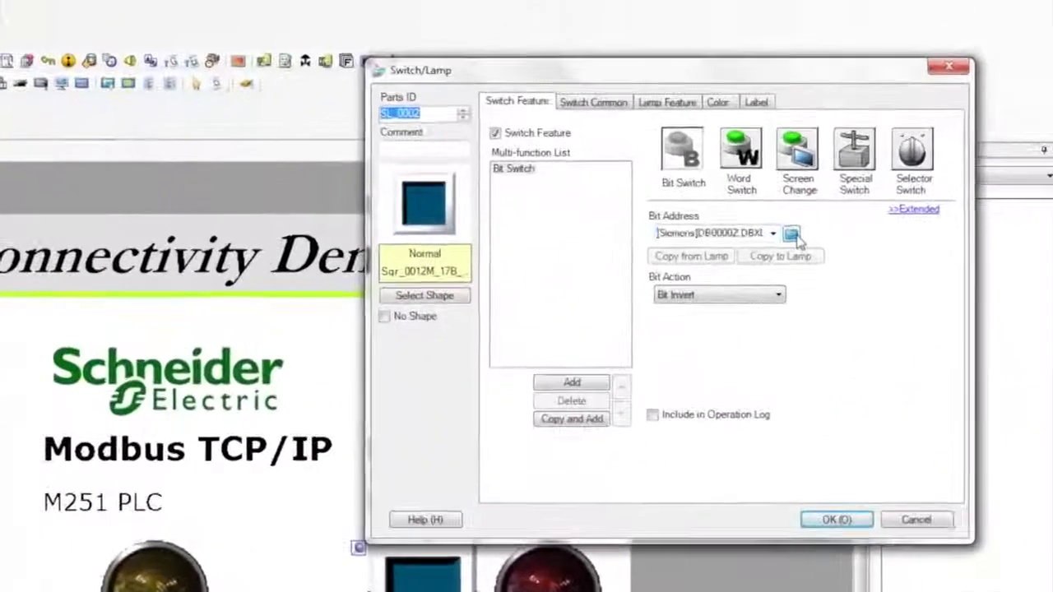
click(791, 235)
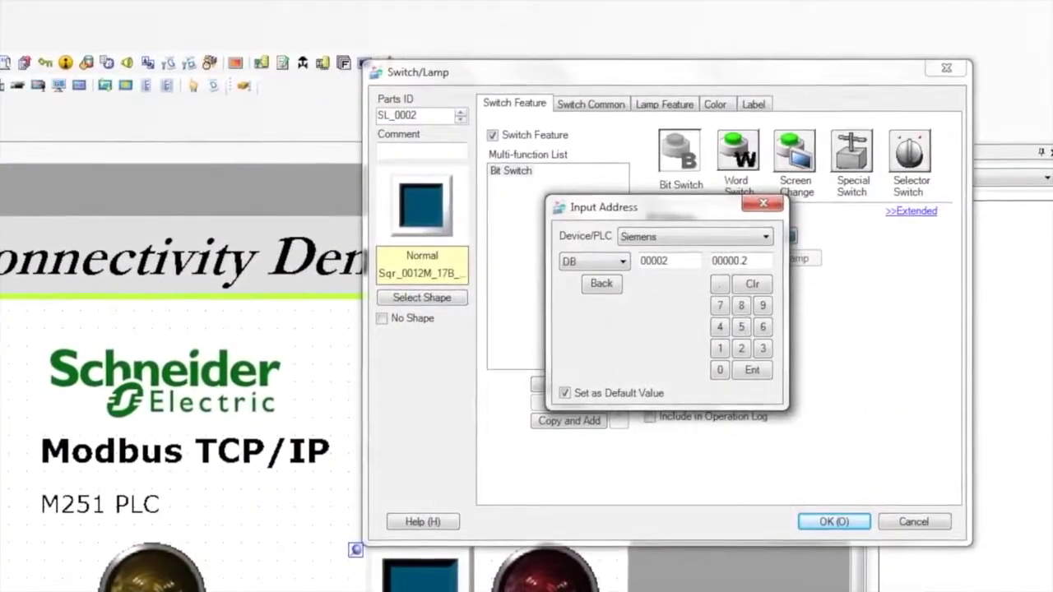
Step: Check the ladder-logic notes spreadsheet, then return to the other GP-Pro EX project window
key(alt+Tab)
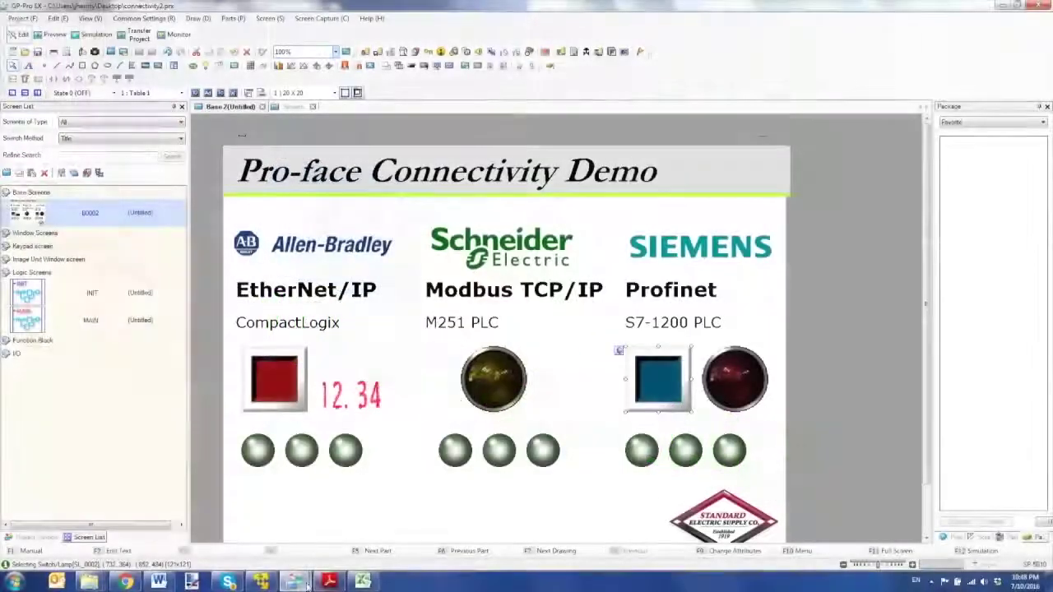
mouse_move(295, 581)
click(337, 546)
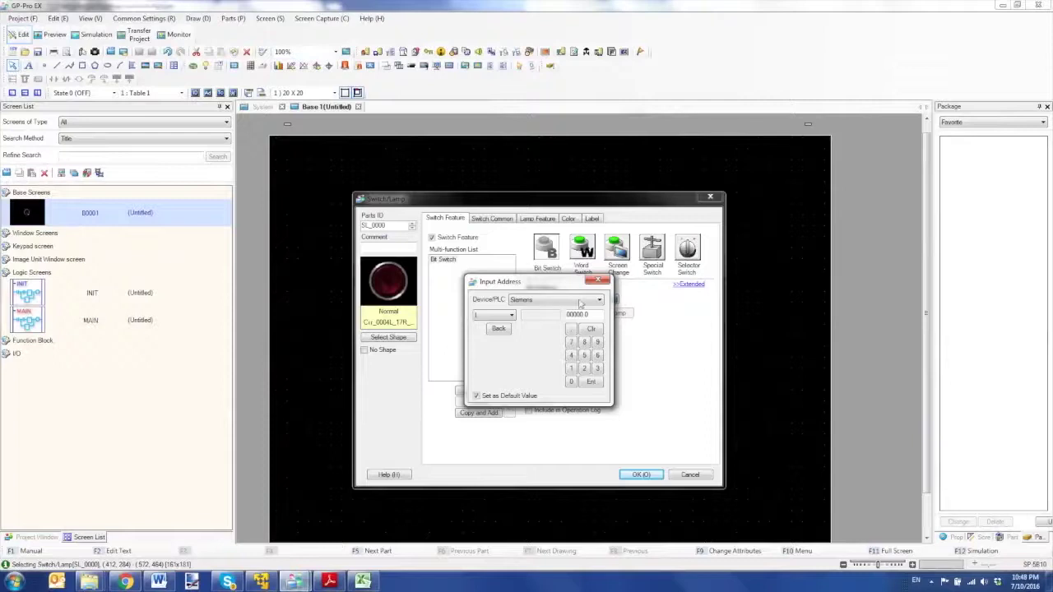
Step: Cancel the lamp's switch settings and delete the placed lamp part
click(601, 280)
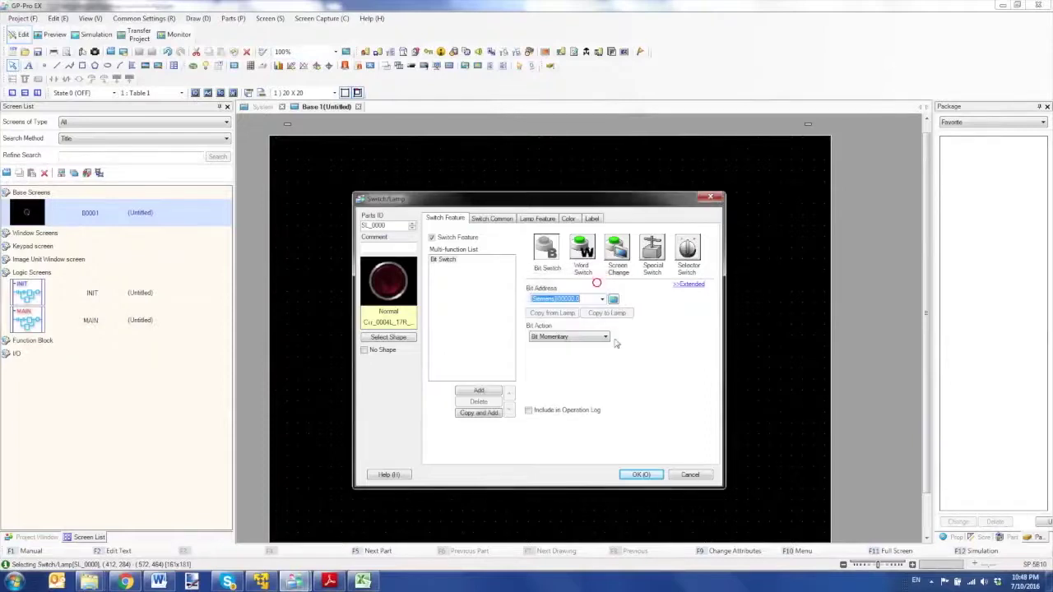
click(690, 475)
key(Delete)
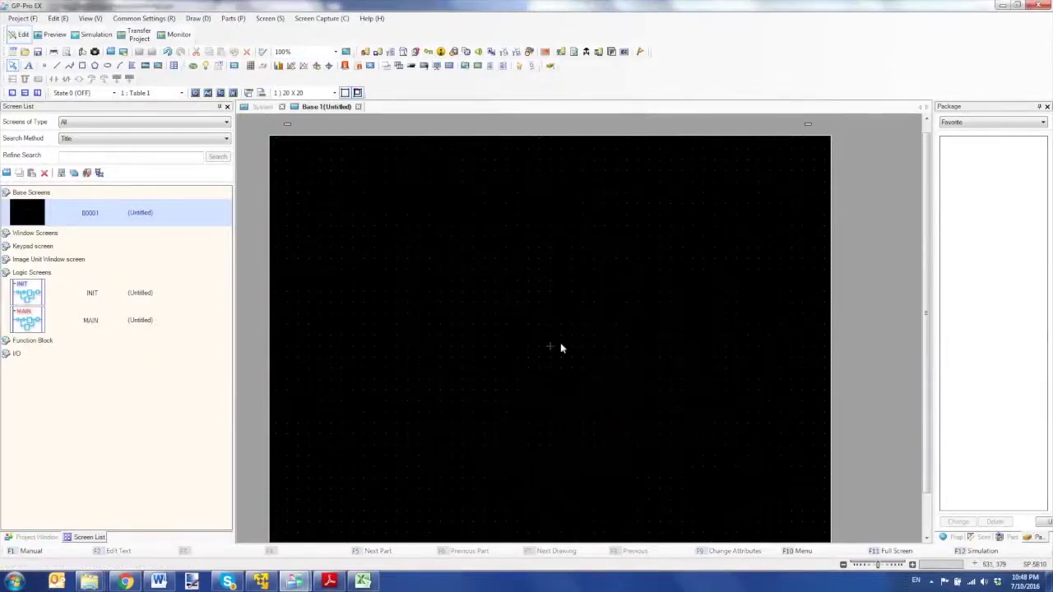
Step: Set the Siemens device to S7-300/400 Series with Use Tag Data enabled and create new tag data
click(41, 538)
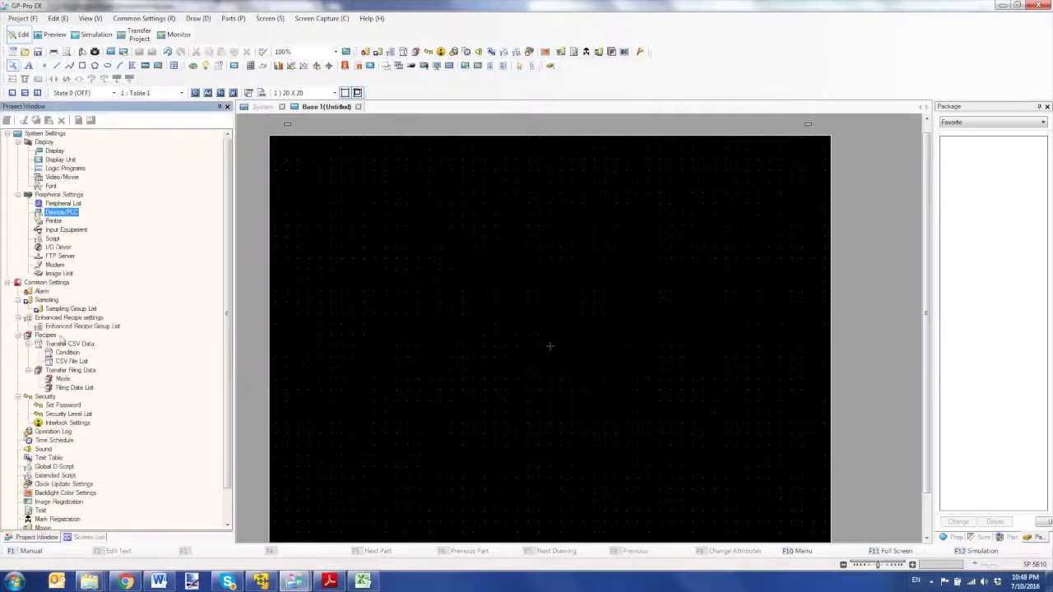
double_click(66, 212)
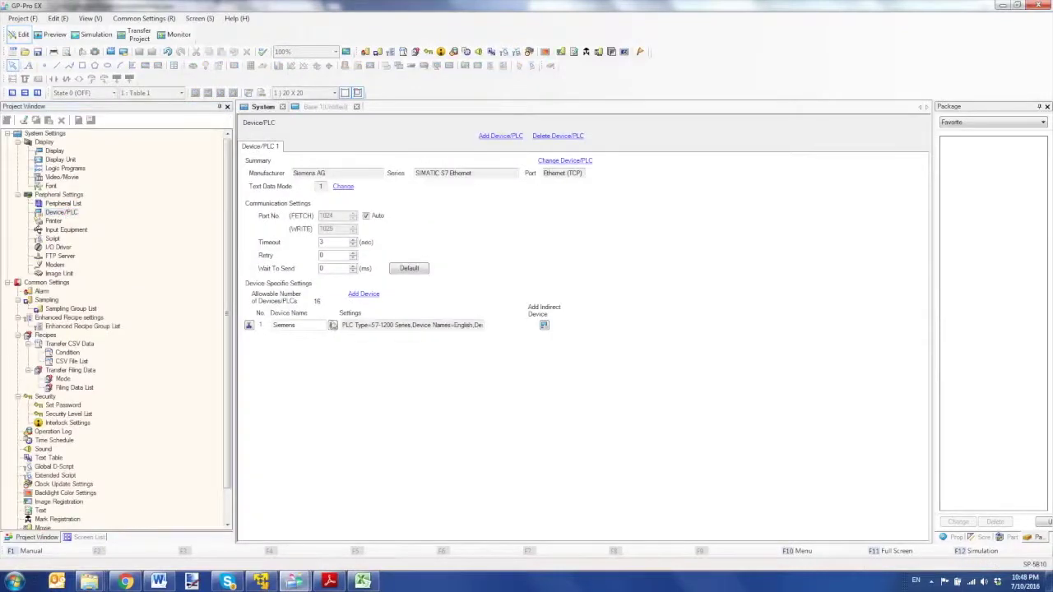
click(333, 325)
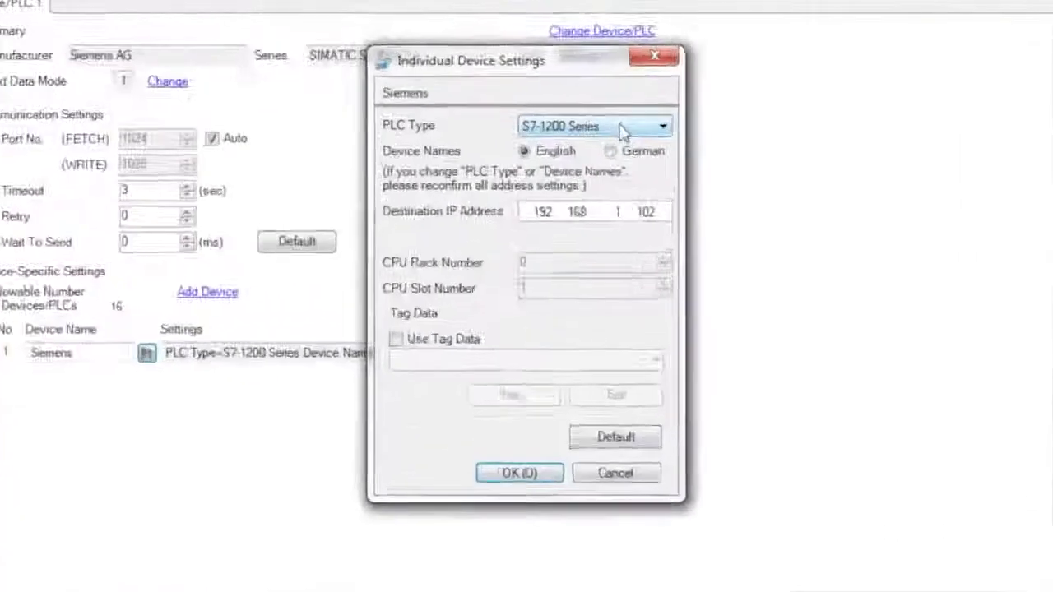
click(577, 204)
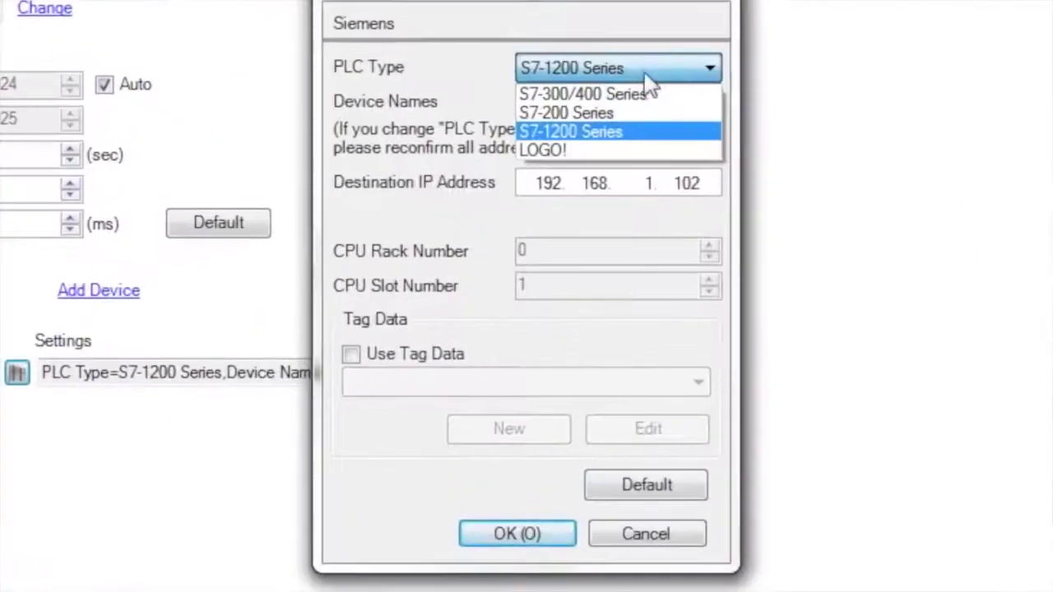
click(636, 93)
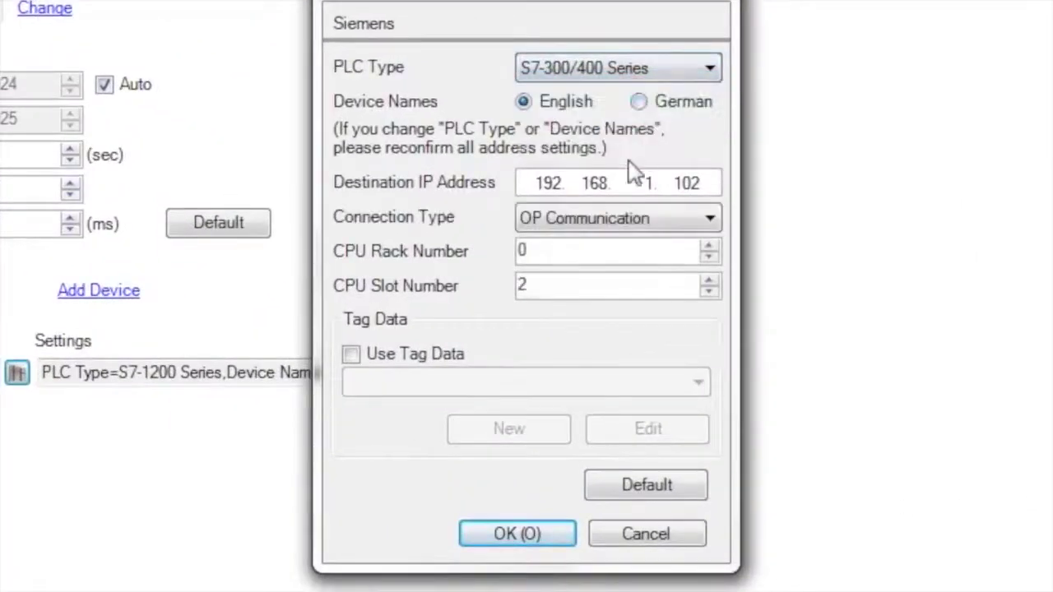
click(420, 355)
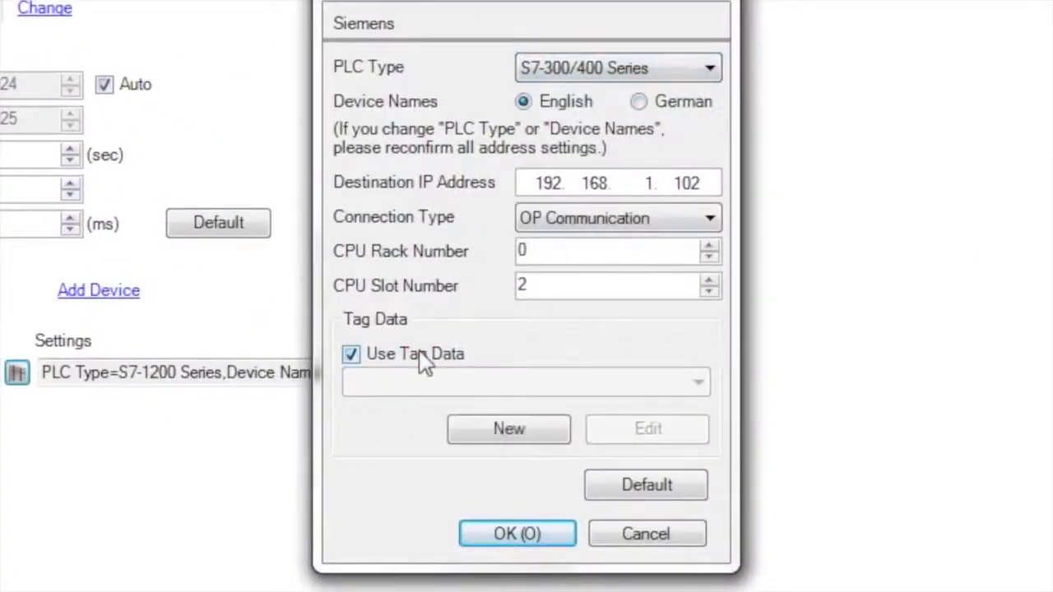
click(516, 434)
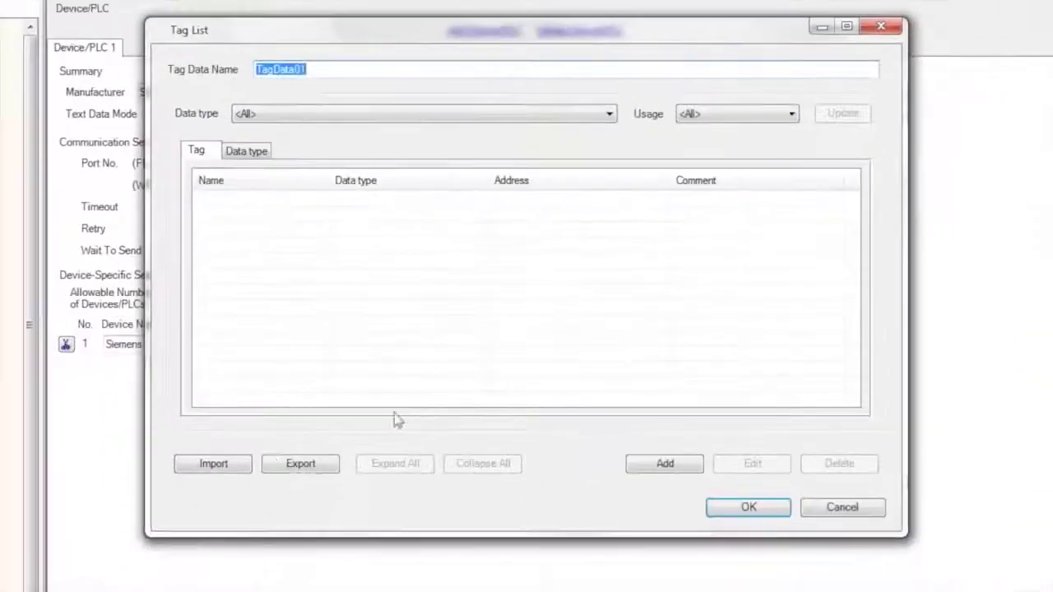
Step: Choose Class113.s7p as the project file to import tags from
click(238, 472)
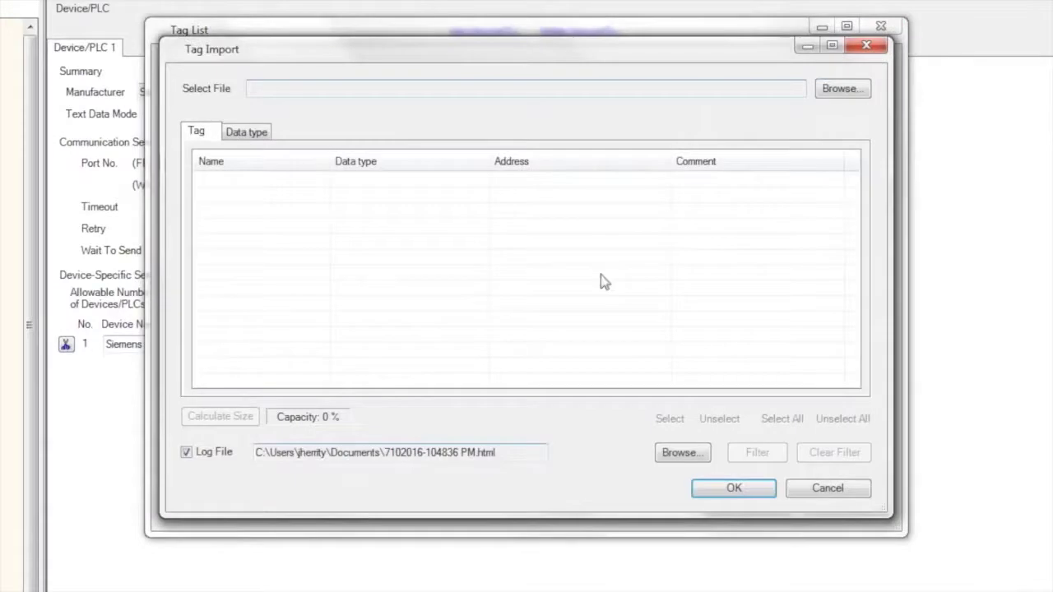
click(841, 88)
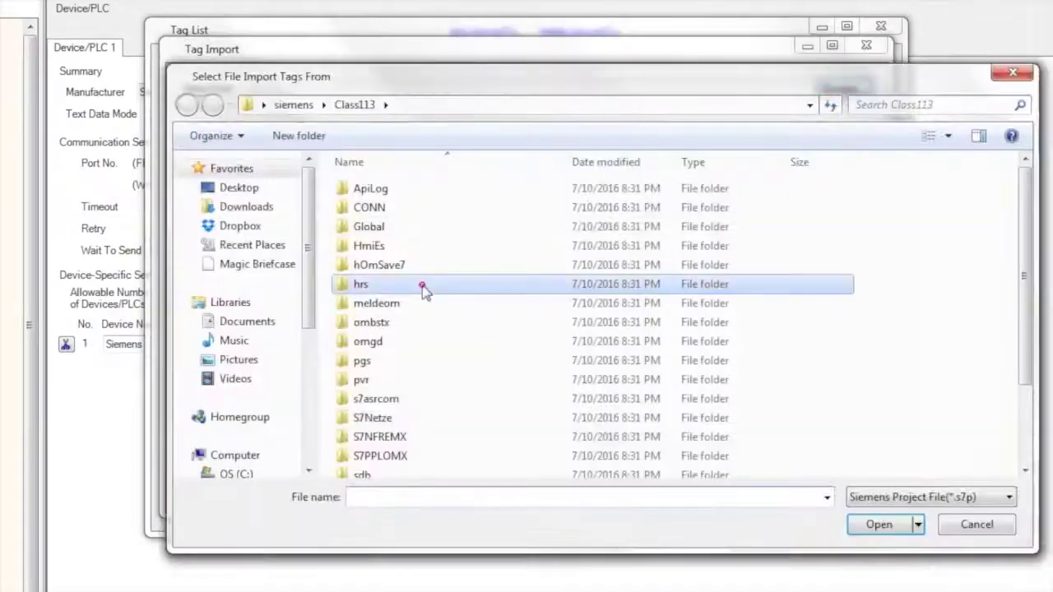
scroll(423, 284, down, 2)
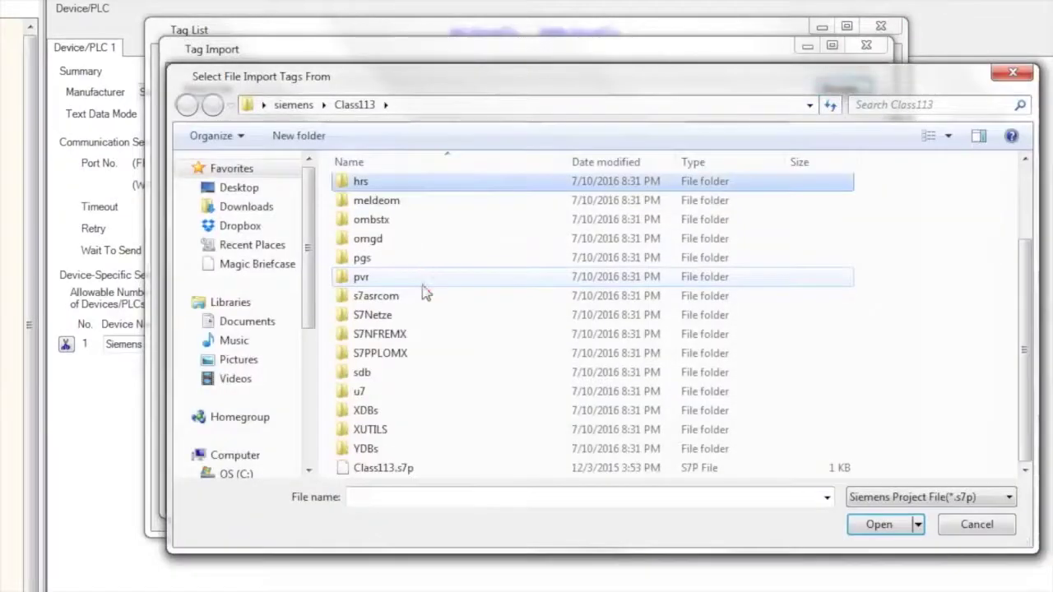
click(402, 477)
click(886, 529)
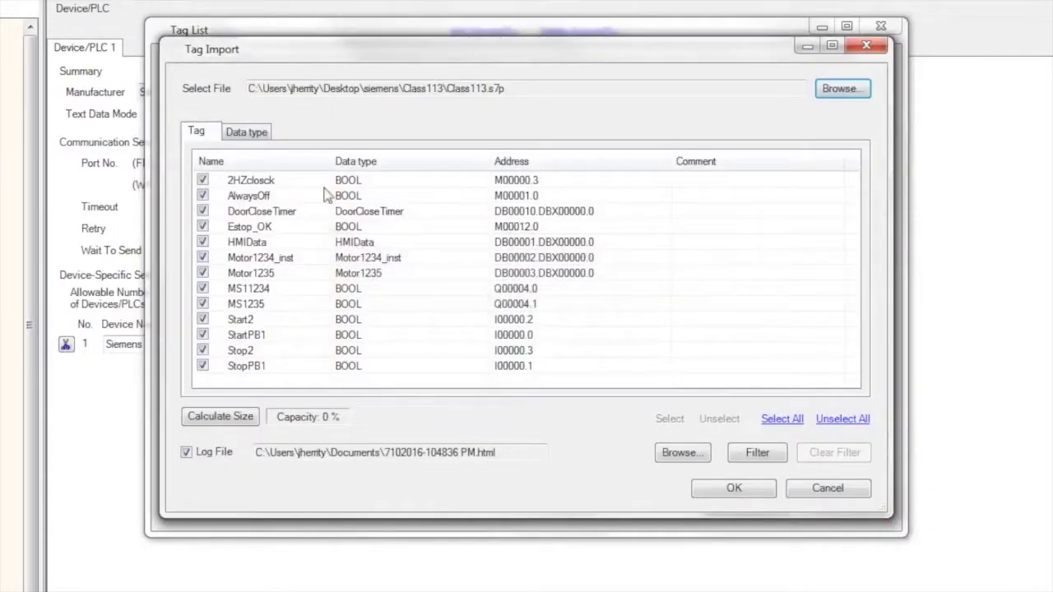
Step: Review the imported tags and structures, confirm the import, and accept the TagData01 list
click(249, 134)
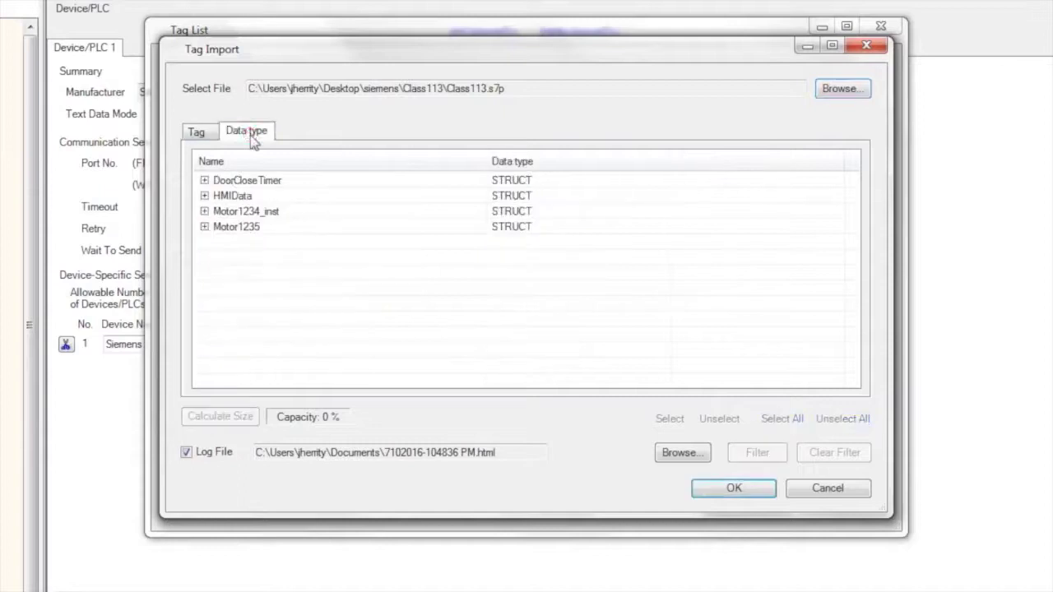
click(207, 132)
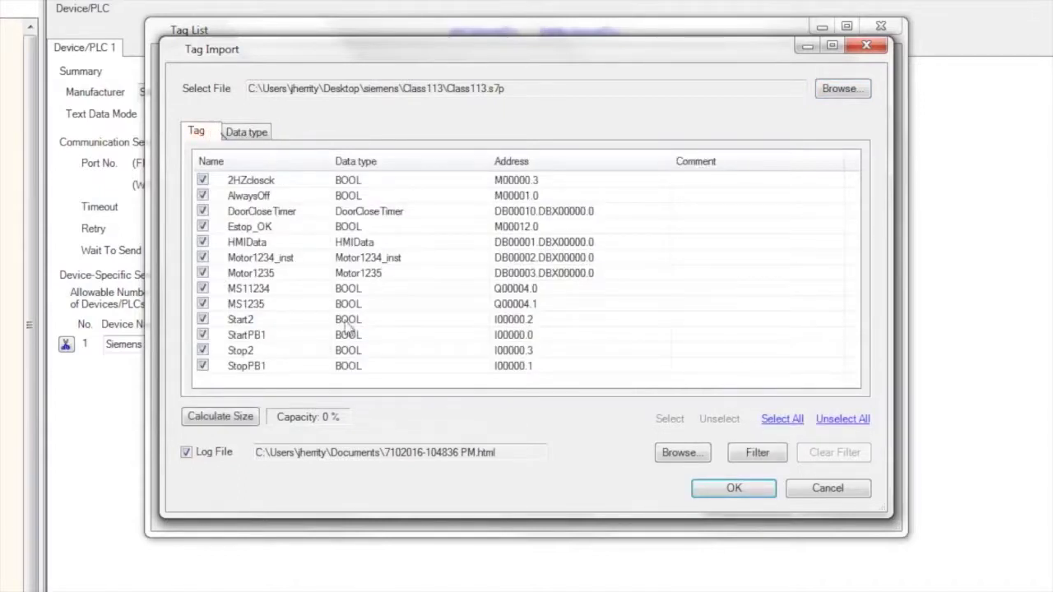
click(759, 492)
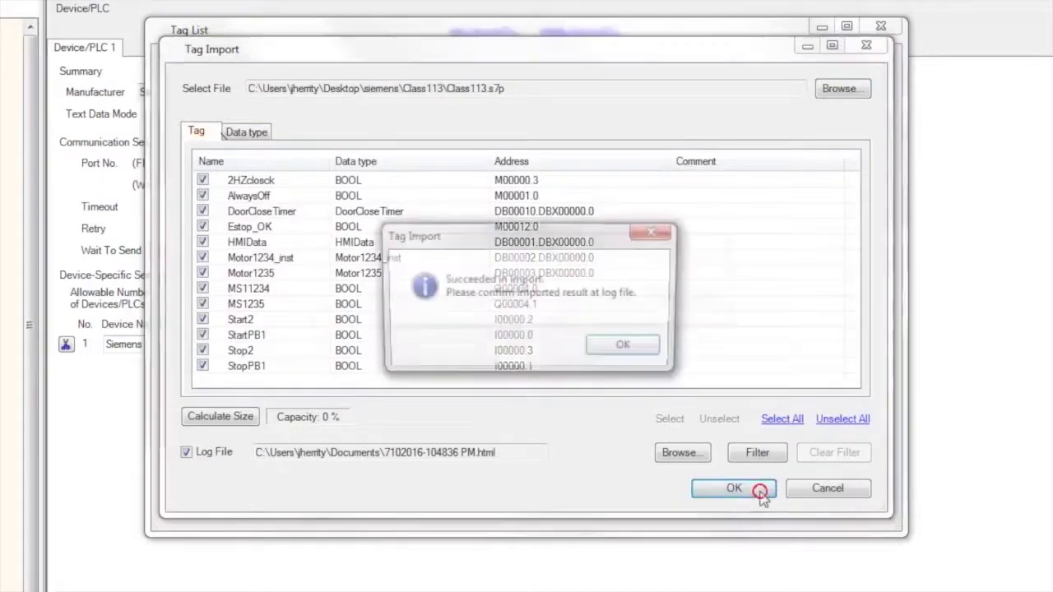
click(627, 349)
click(746, 507)
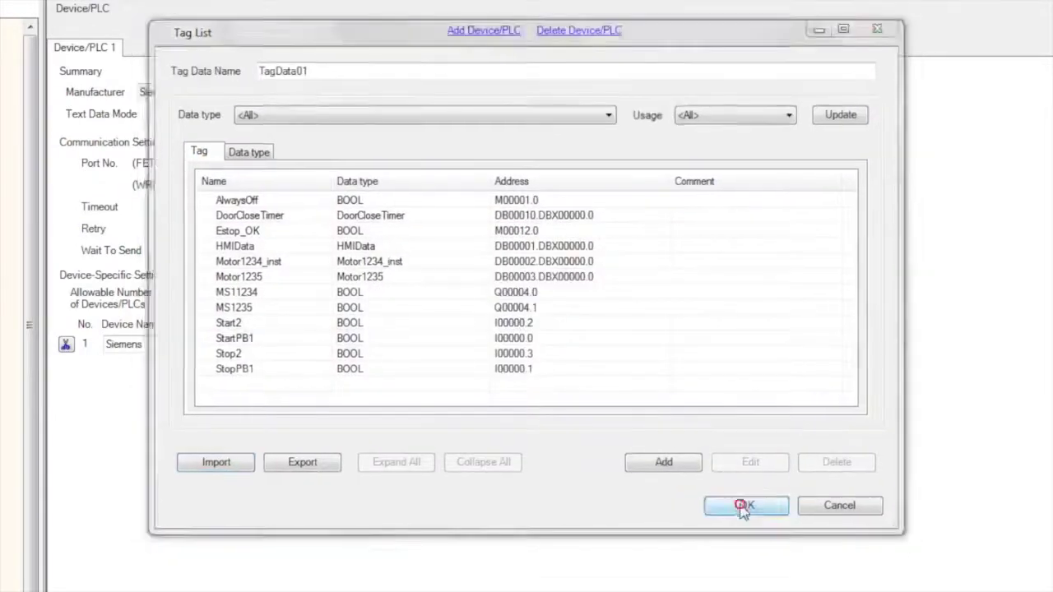
Step: Apply the device settings, open Base 1, and draw a red lamp switch near the centre
click(548, 447)
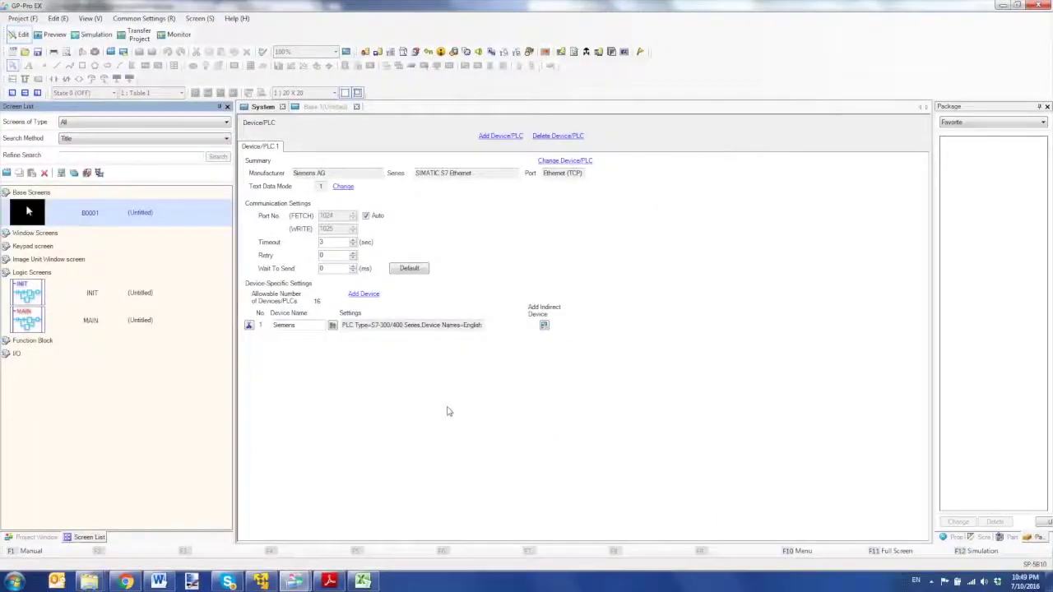
double_click(27, 213)
click(192, 66)
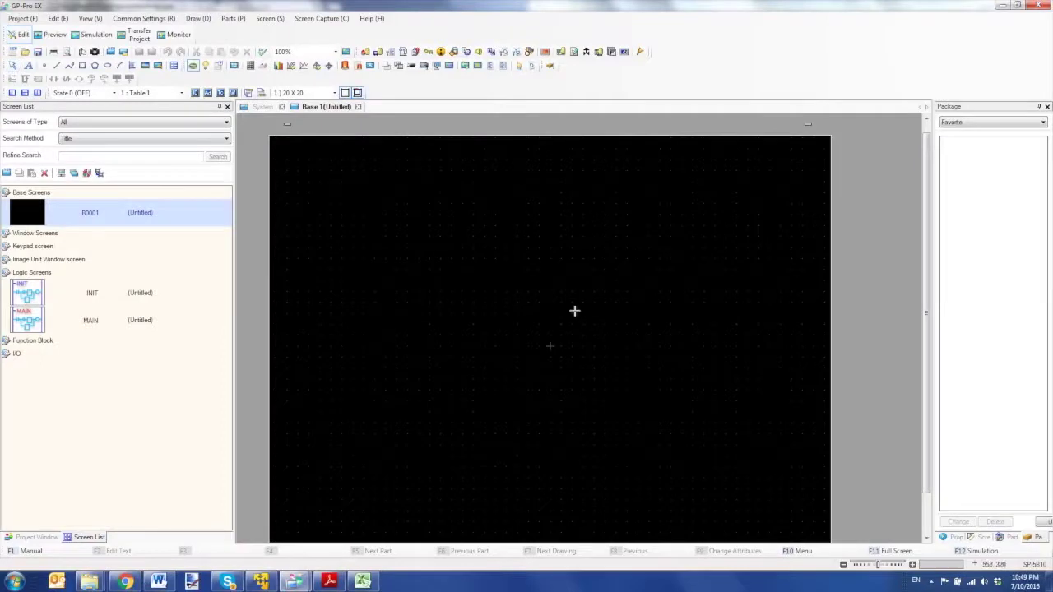
drag(525, 323, 616, 403)
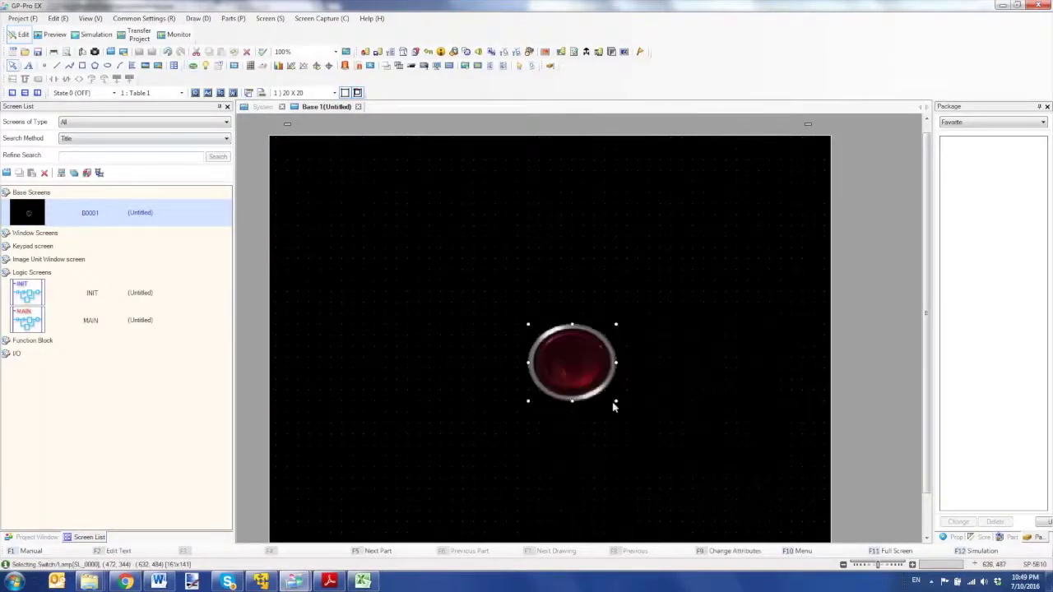
Step: Browse the imported Siemens tags for the switch's bit address, expanding and collapsing DoorCloseTimer
double_click(591, 384)
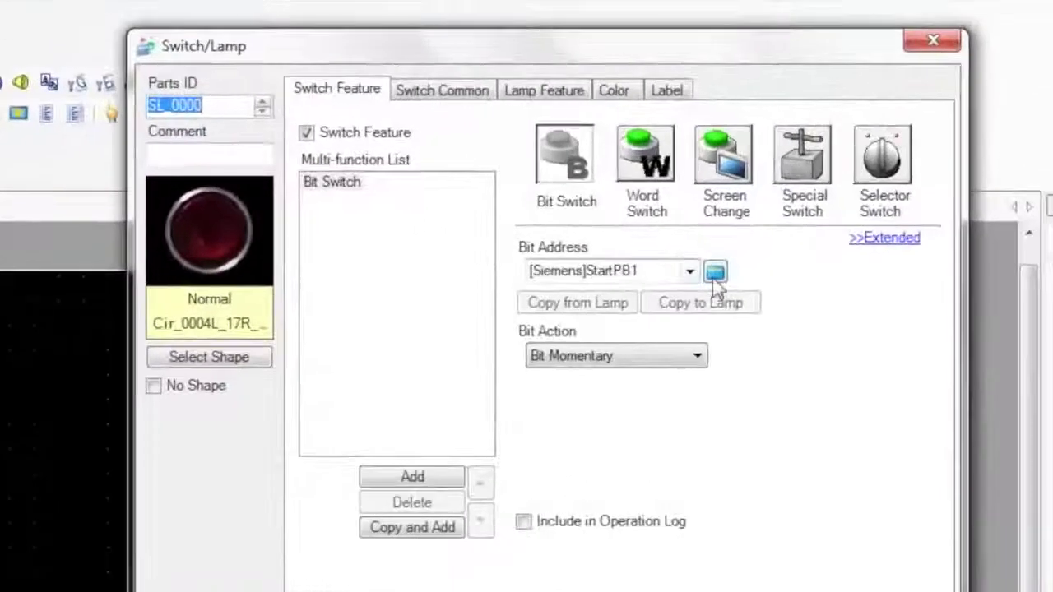
click(715, 275)
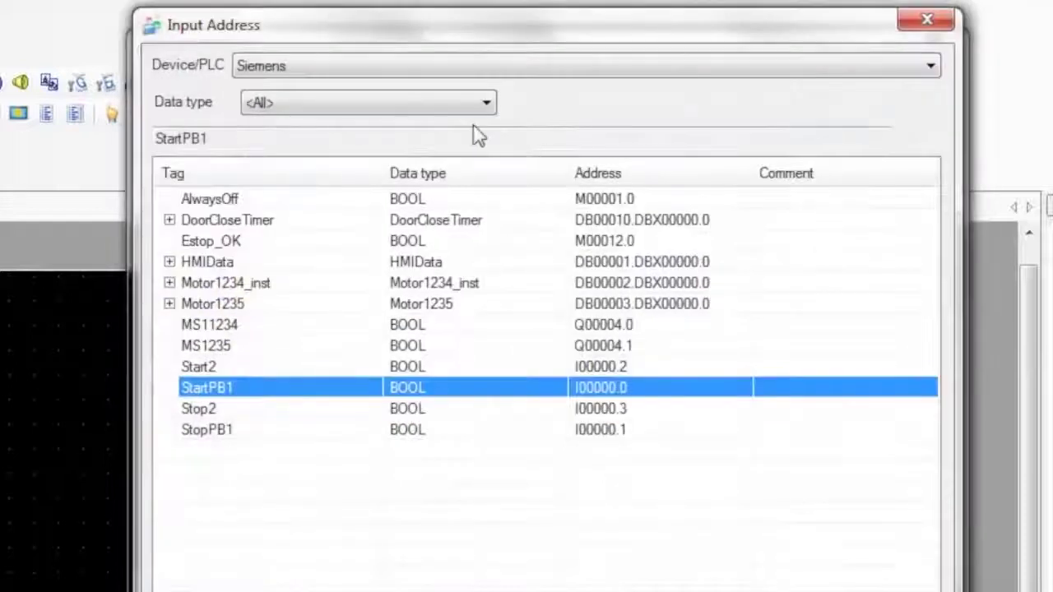
click(170, 220)
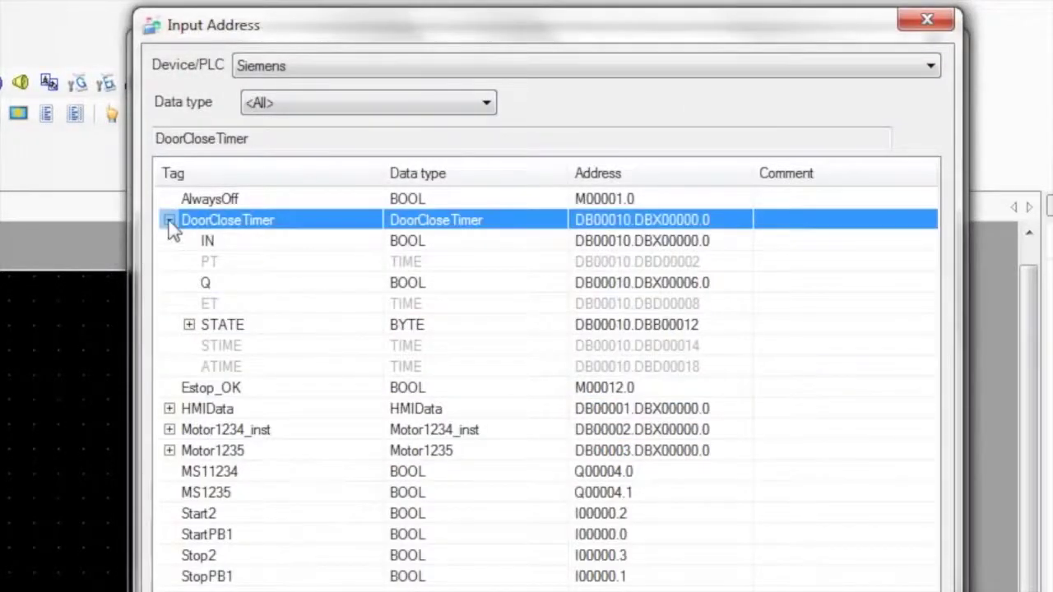
click(169, 220)
click(169, 221)
click(169, 220)
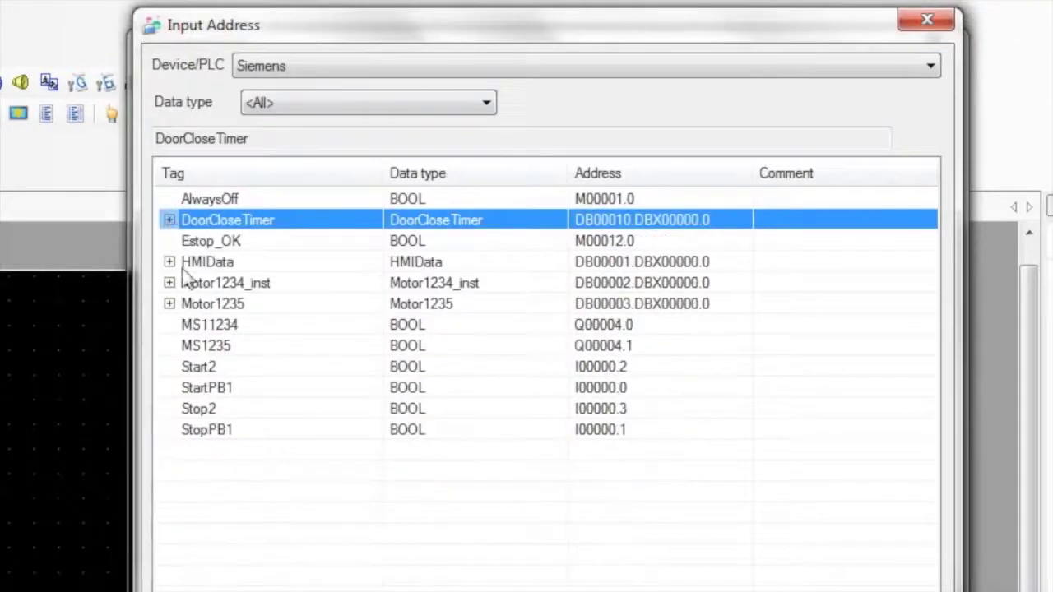